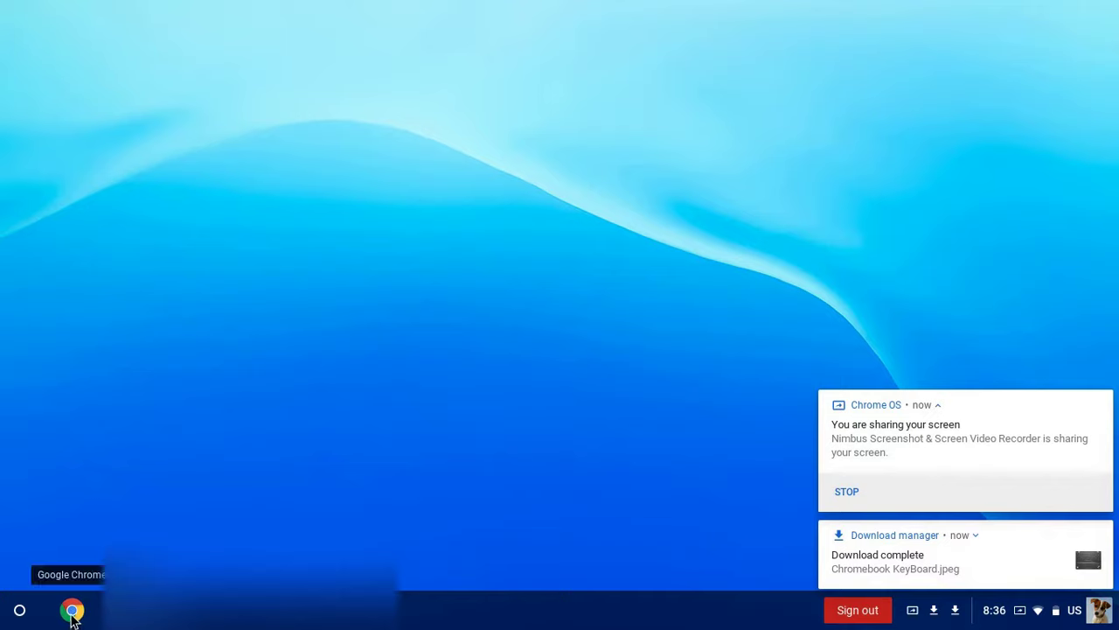
# Launch Google Chrome from its shelf icon
pyautogui.click(73, 612)
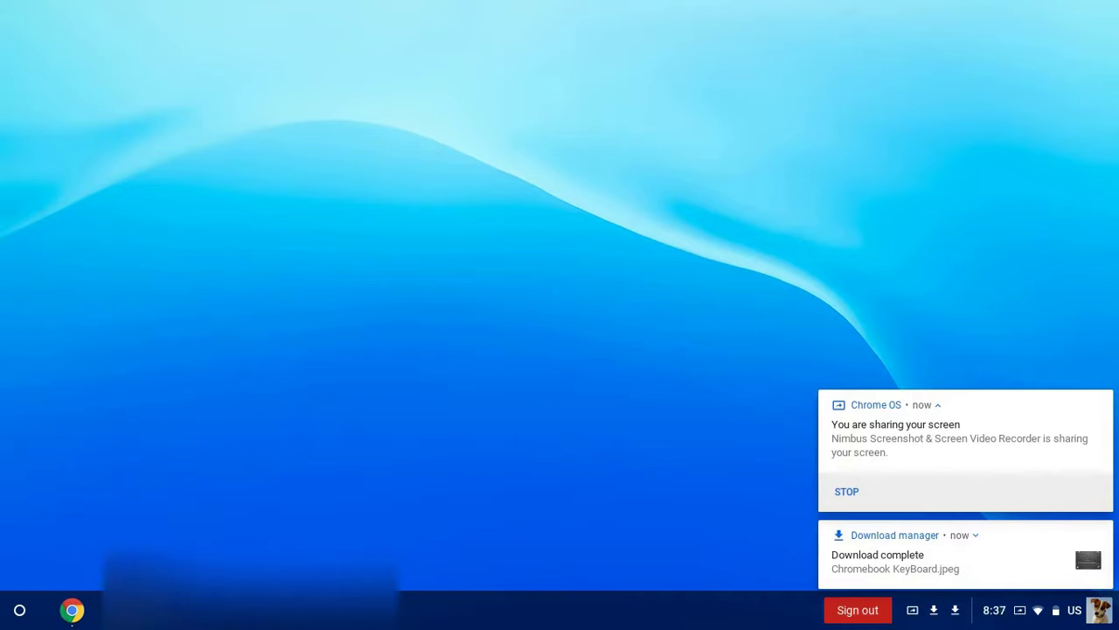
# Open the launcher, expand it to the full all-apps view, then close it again
pyautogui.click(21, 610)
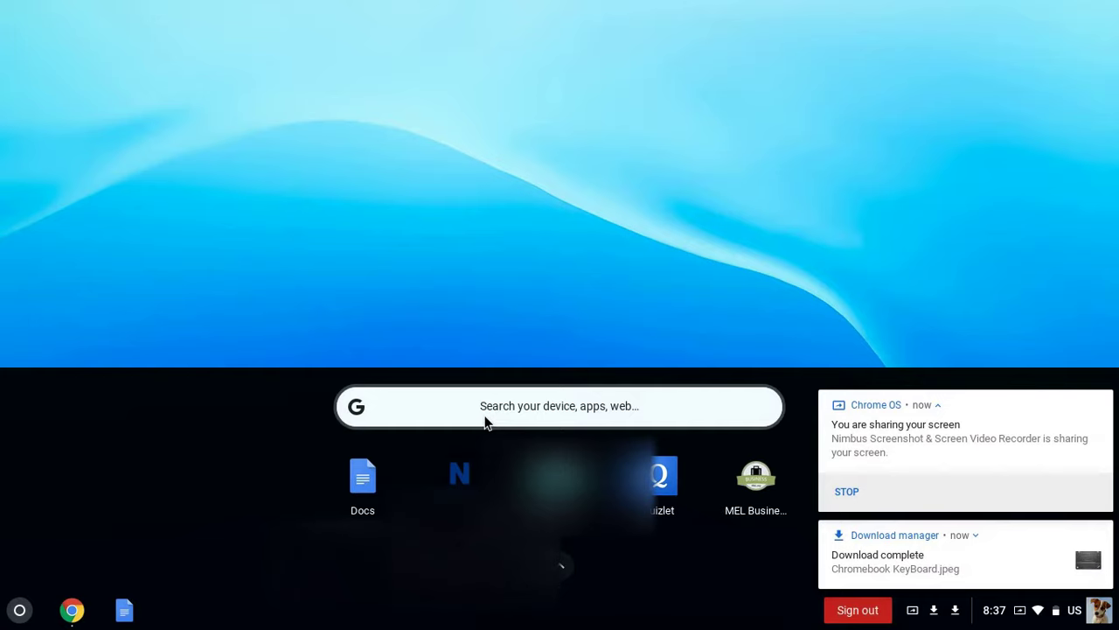
pyautogui.click(564, 566)
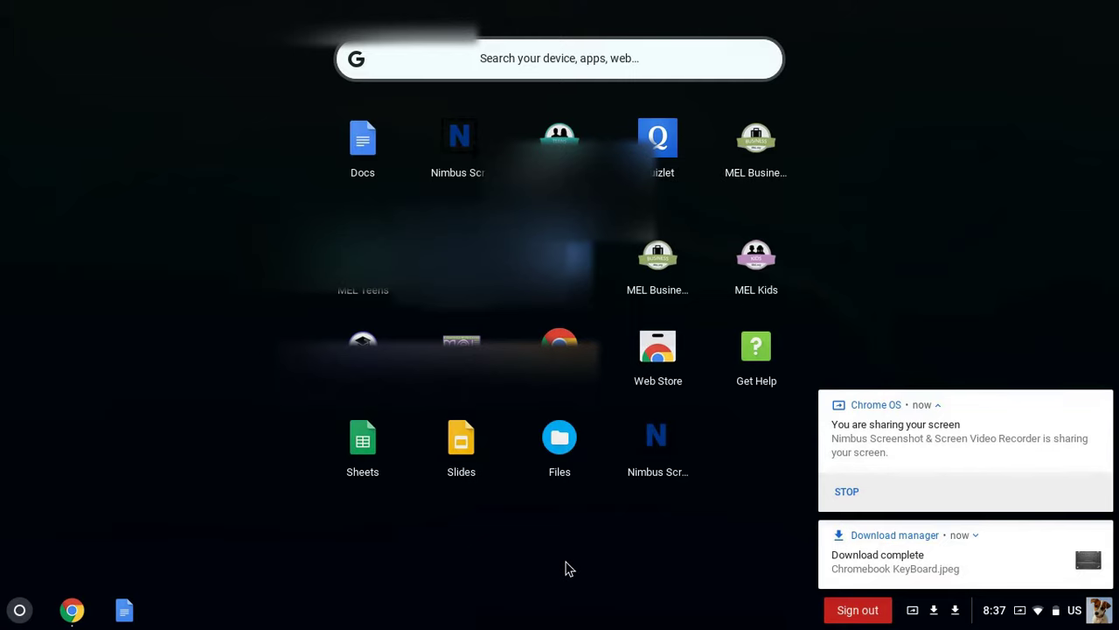
pyautogui.click(20, 610)
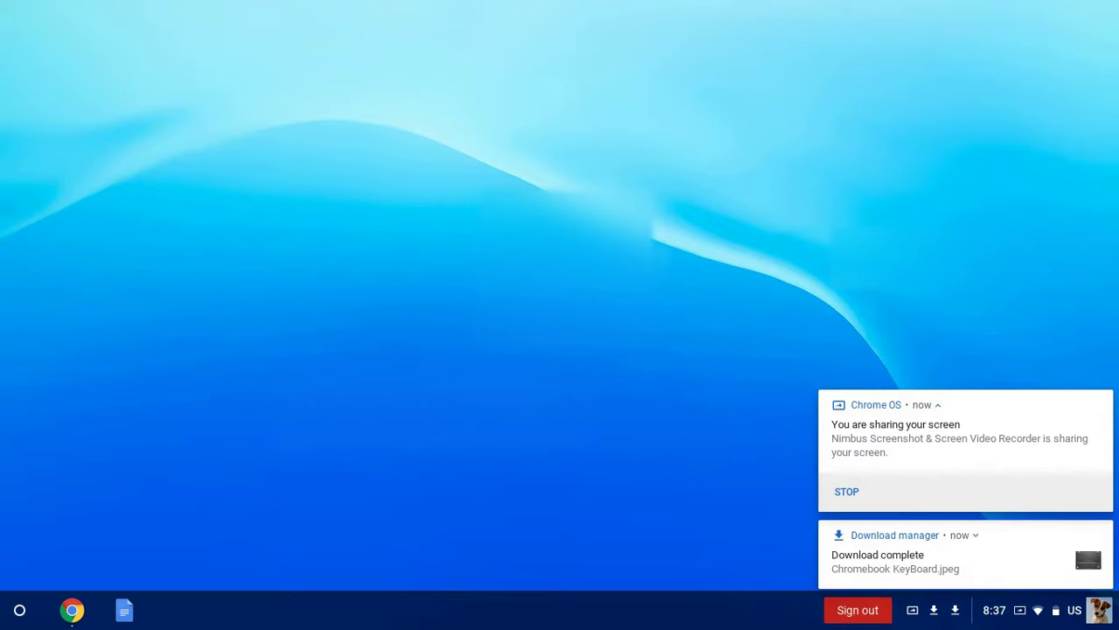
# Collapse the 'You are sharing your screen' notification to its one-line form
pyautogui.click(1094, 400)
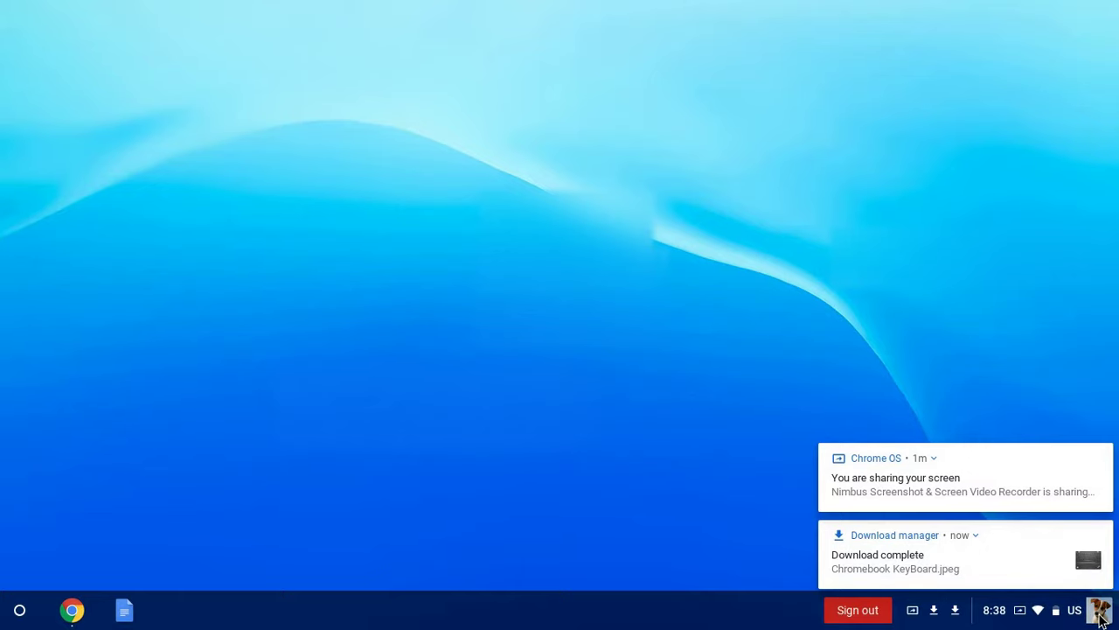
pyautogui.click(1100, 617)
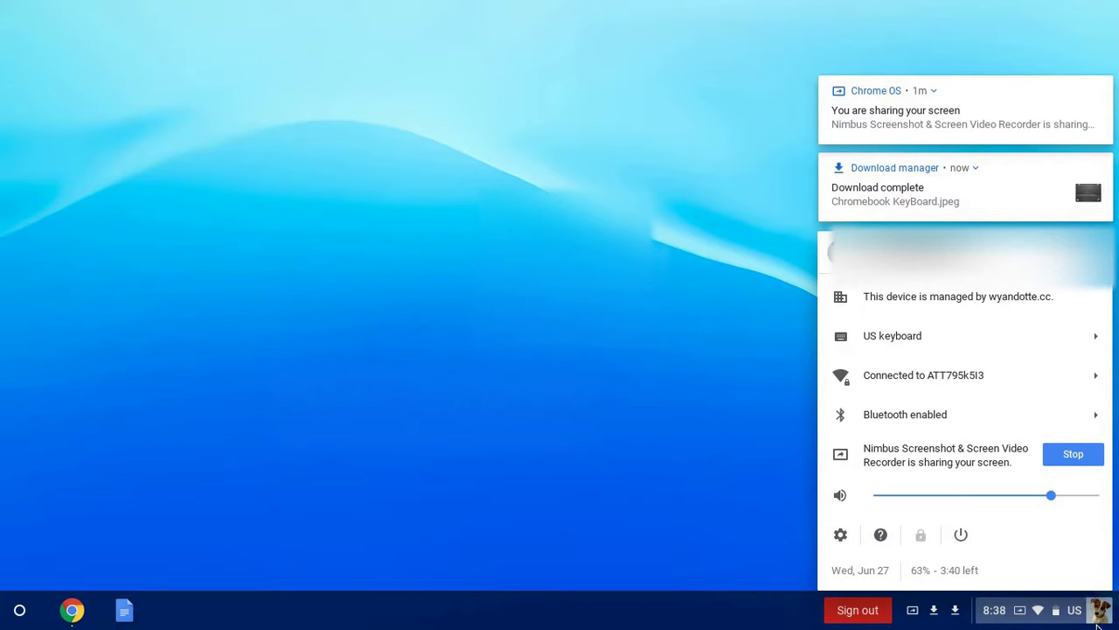
pyautogui.click(1098, 623)
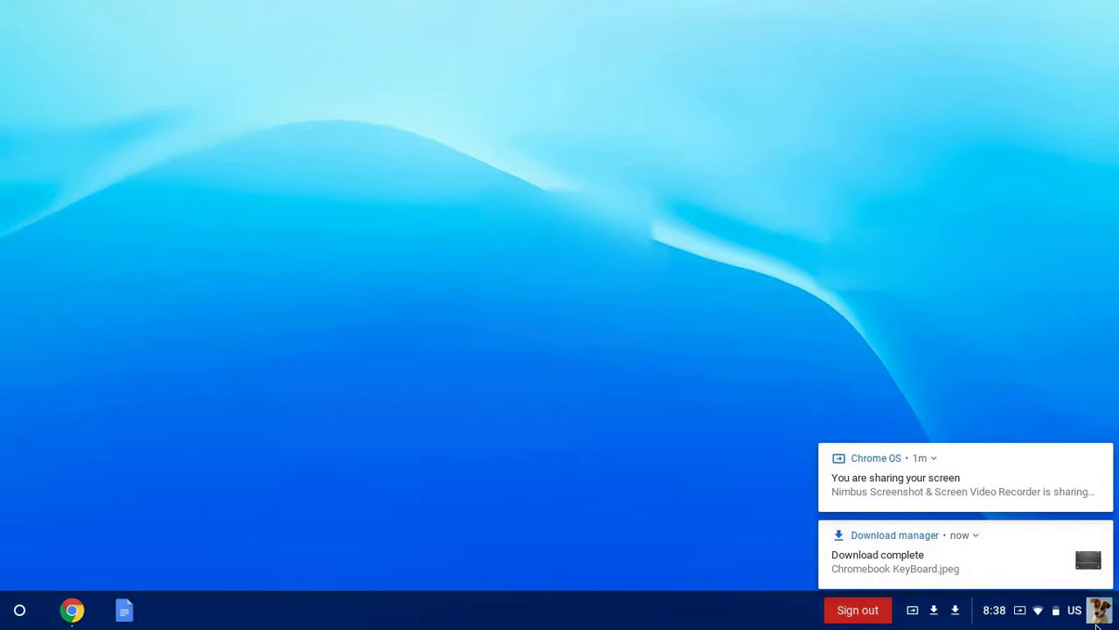
pyautogui.click(1096, 622)
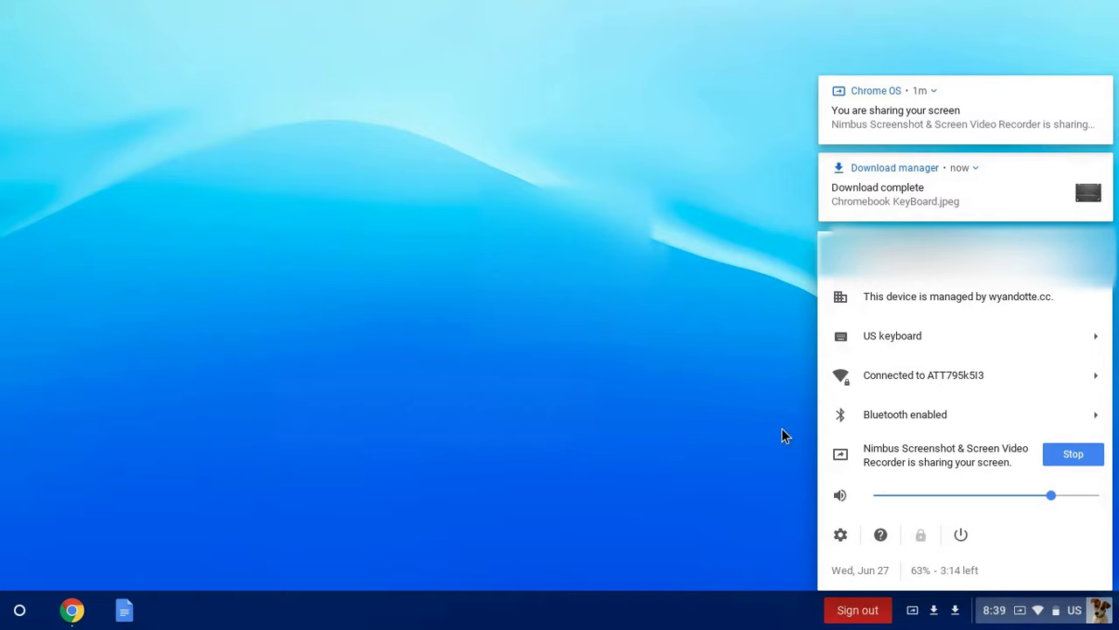
# Reopen the system status panel and open Settings from its gear icon
pyautogui.click(781, 435)
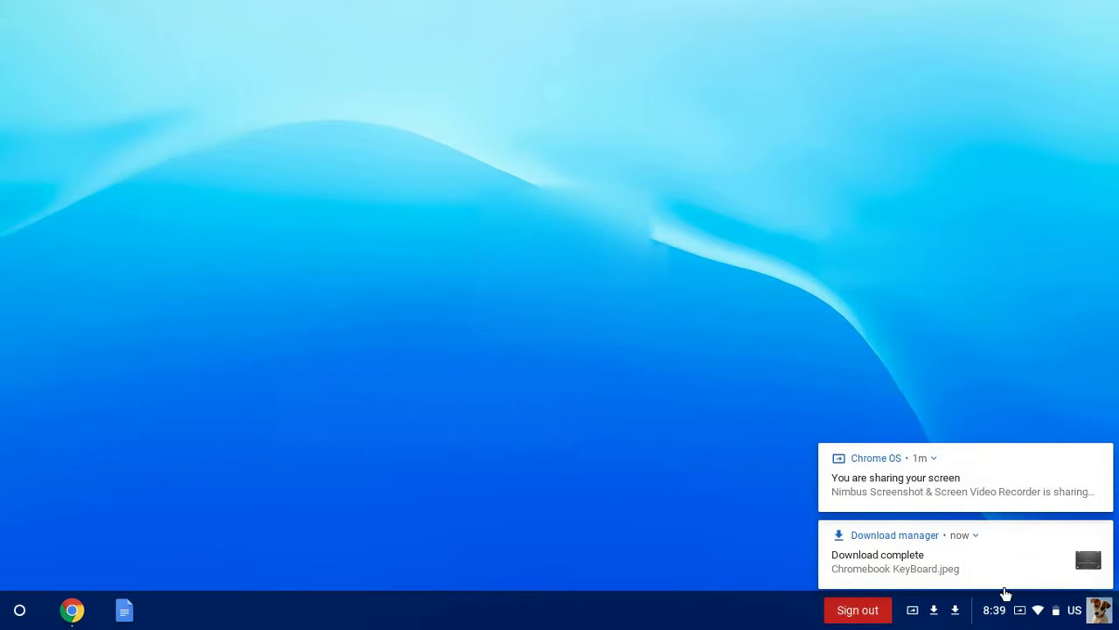
pyautogui.click(1082, 615)
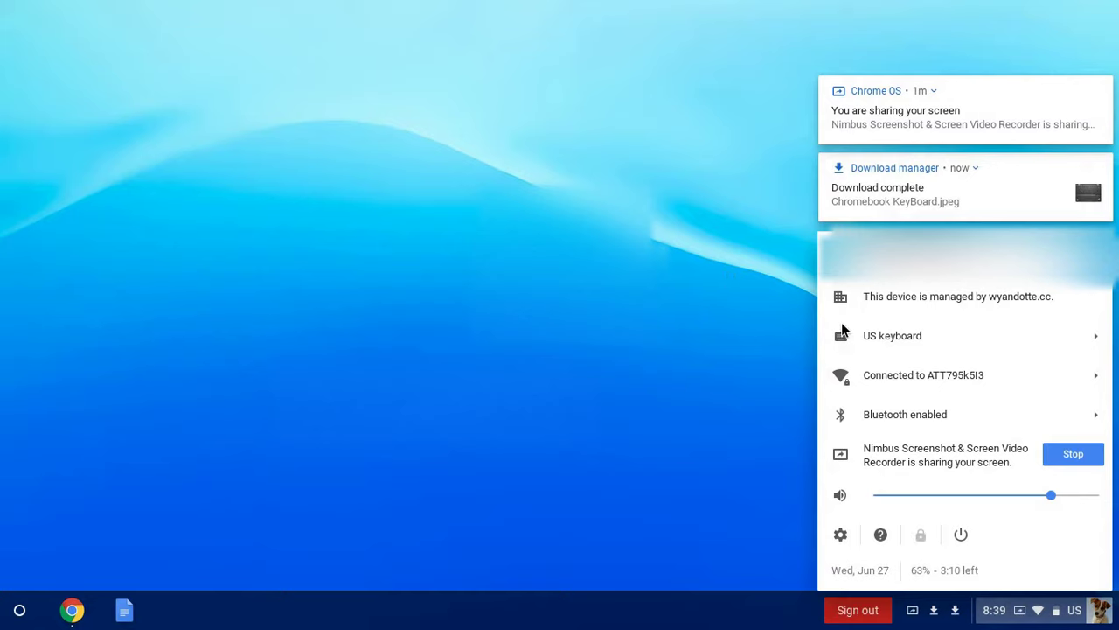
pyautogui.click(842, 535)
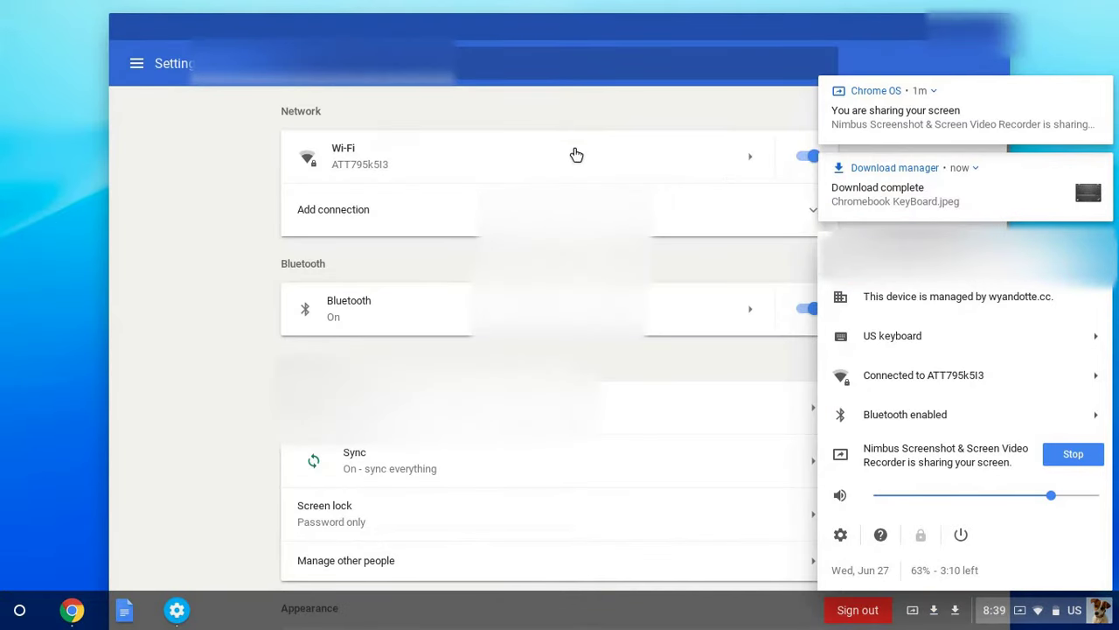
# Dismiss the screen-sharing and download-complete notifications and return to the Settings window
pyautogui.click(1102, 91)
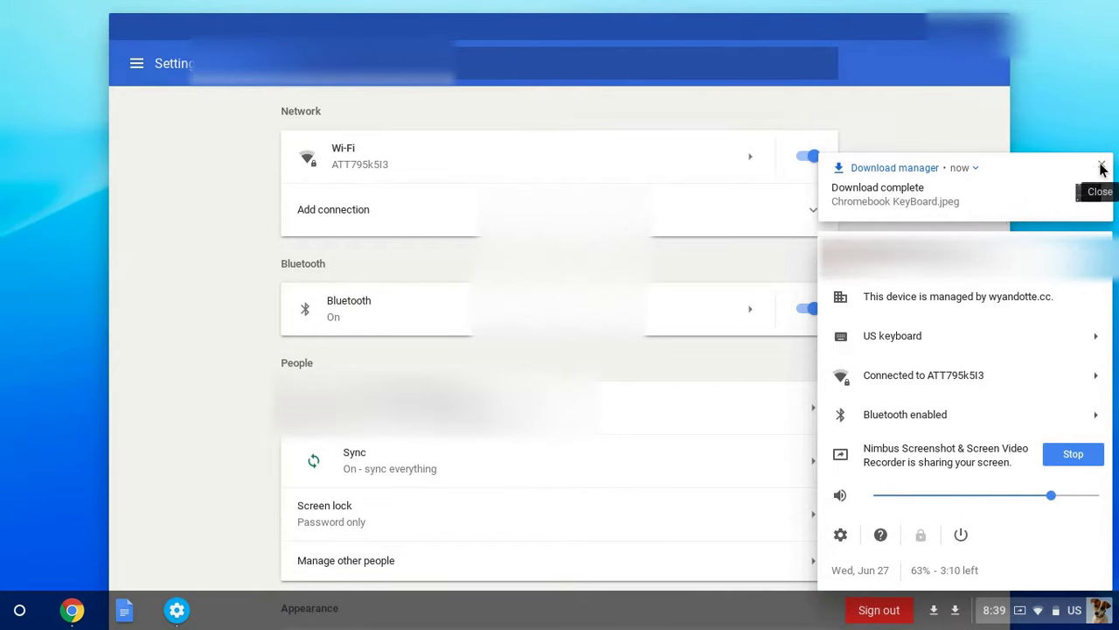
pyautogui.click(1101, 165)
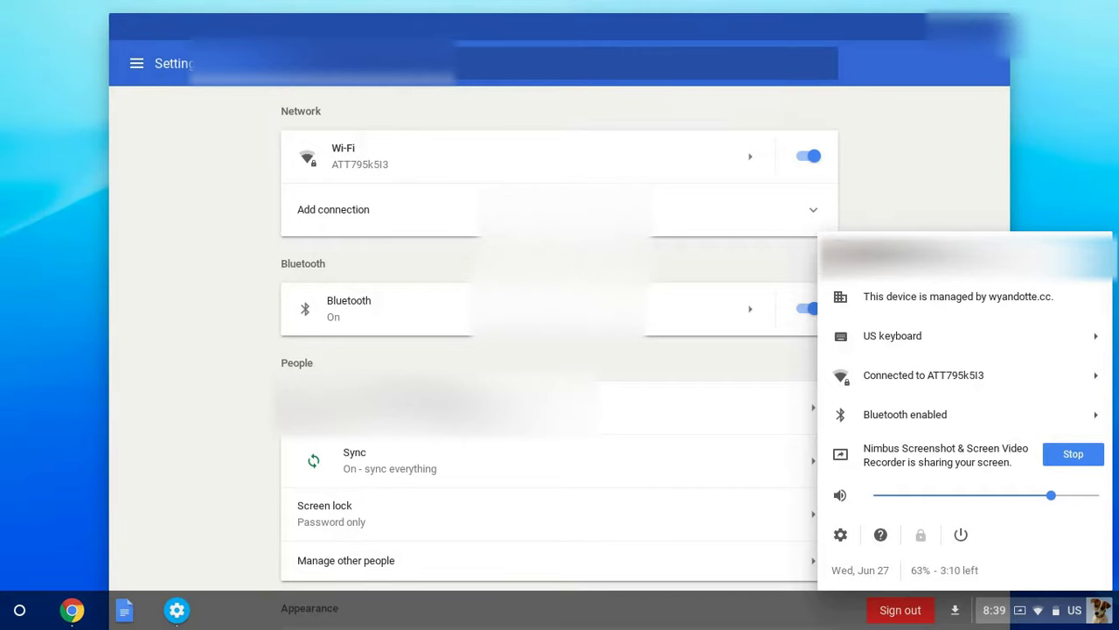
pyautogui.click(162, 318)
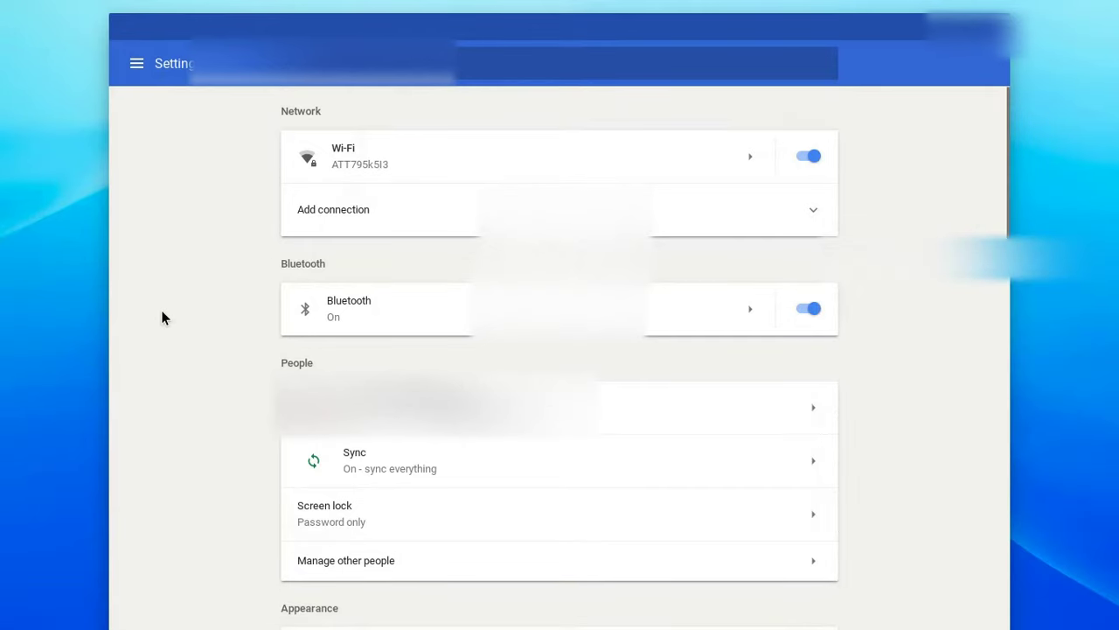
# Expand Advanced settings and scroll through Date and time, Printing and Accessibility
pyautogui.scroll(-9, 944, 278)
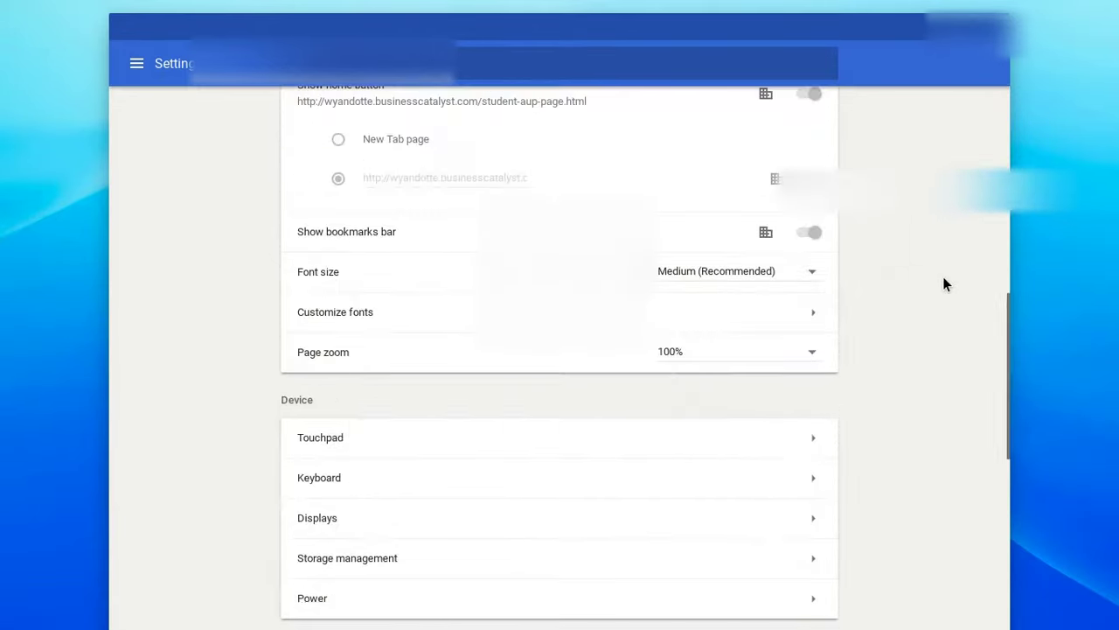
pyautogui.scroll(-5, 944, 278)
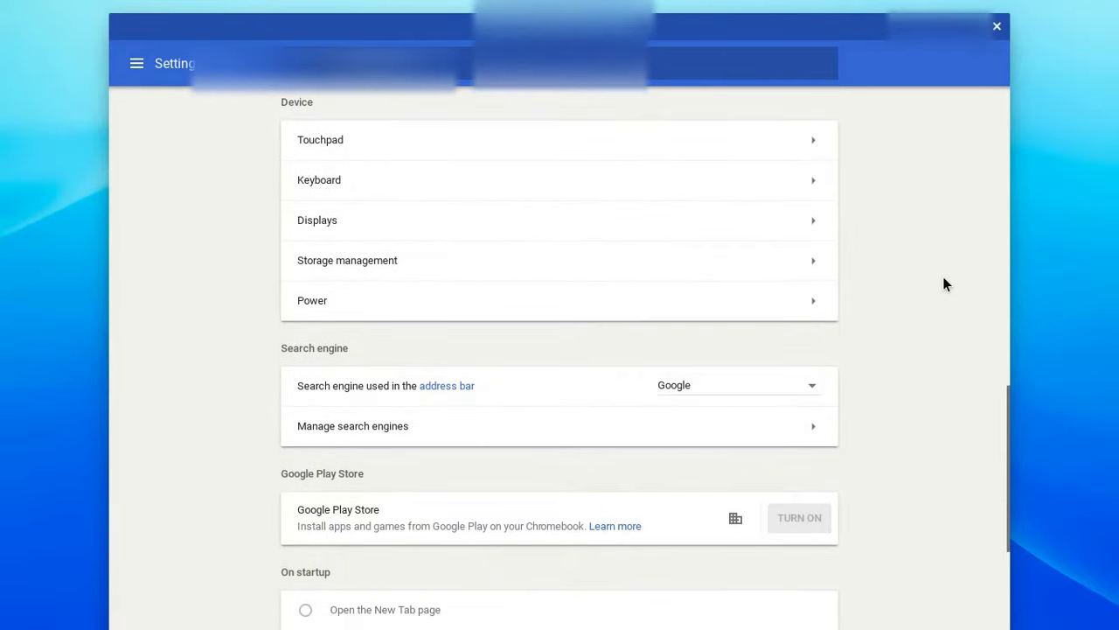
pyautogui.scroll(6, 943, 278)
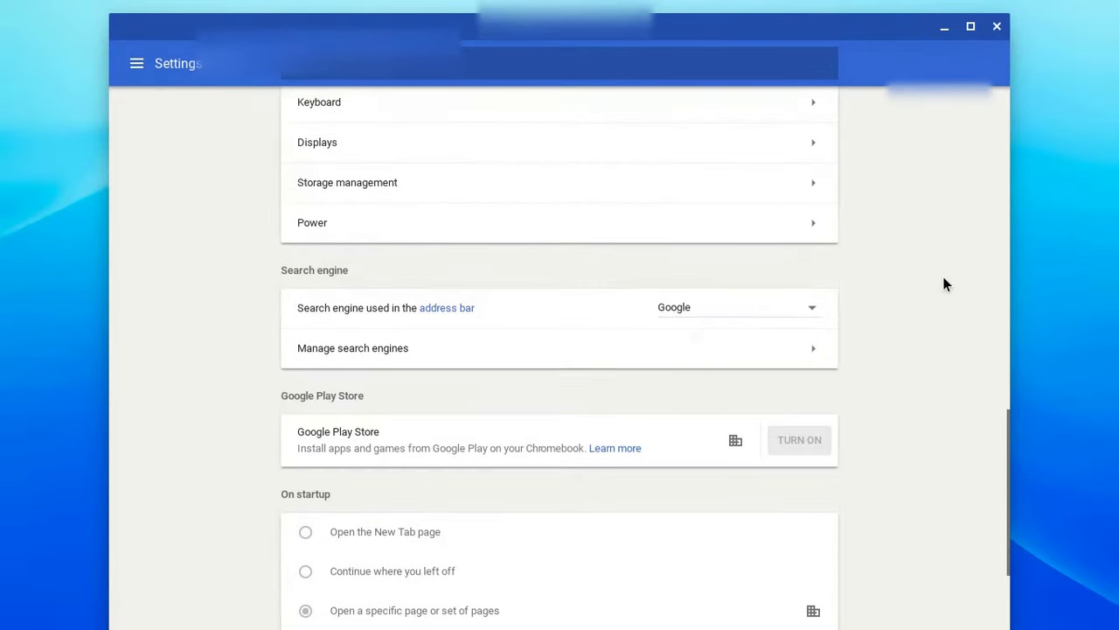
pyautogui.scroll(3, 943, 278)
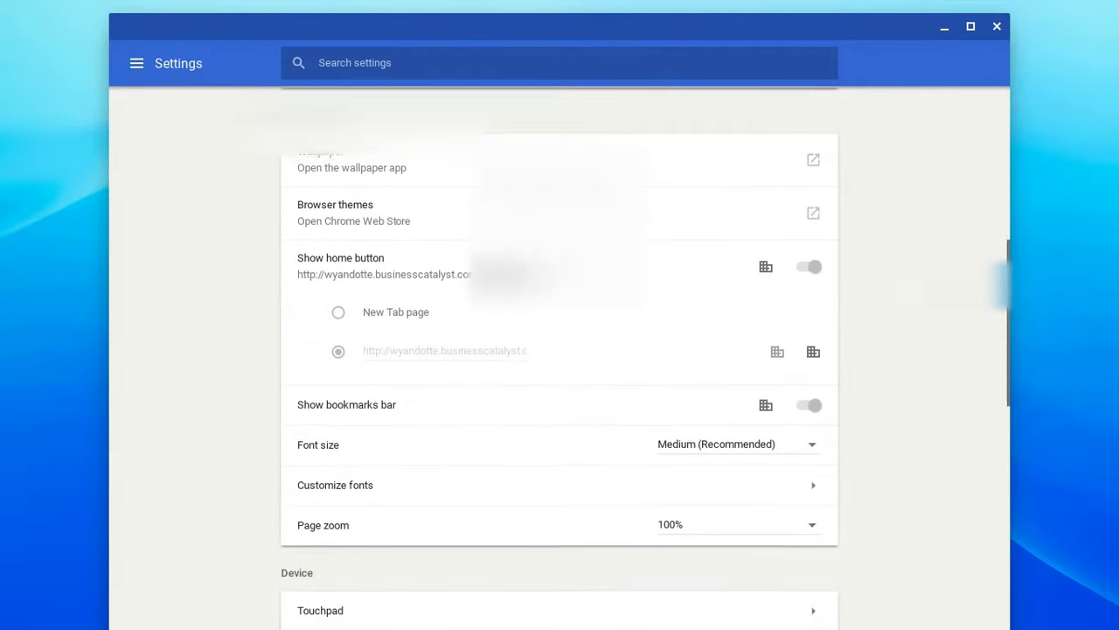
pyautogui.scroll(2, 943, 278)
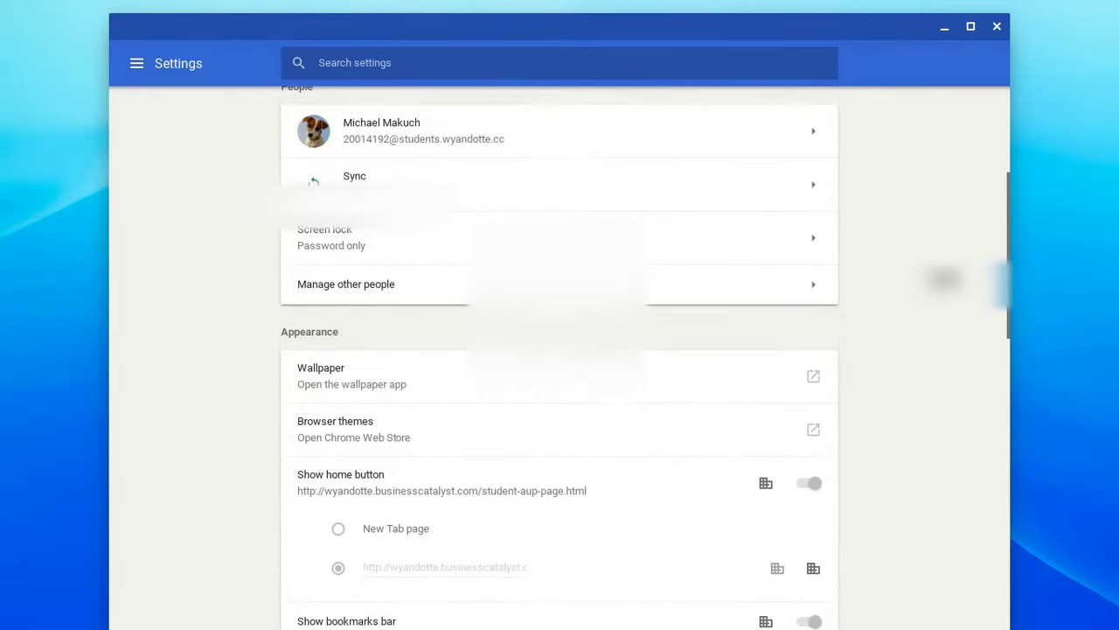
pyautogui.scroll(3, 559, 350)
pyautogui.scroll(-4, 560, 349)
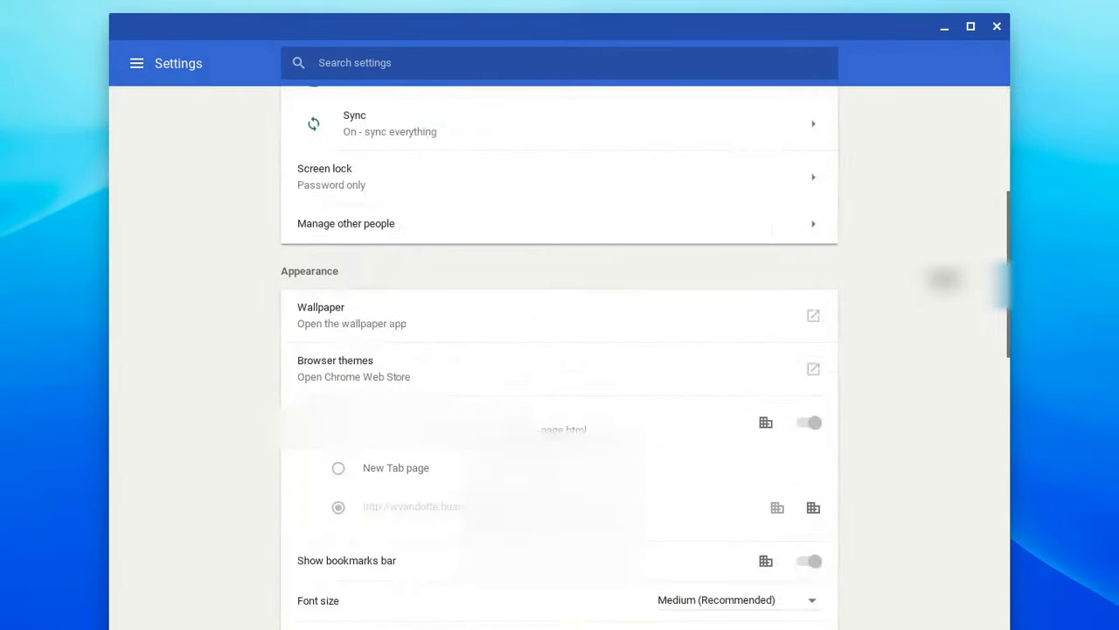
pyautogui.scroll(-6, 560, 349)
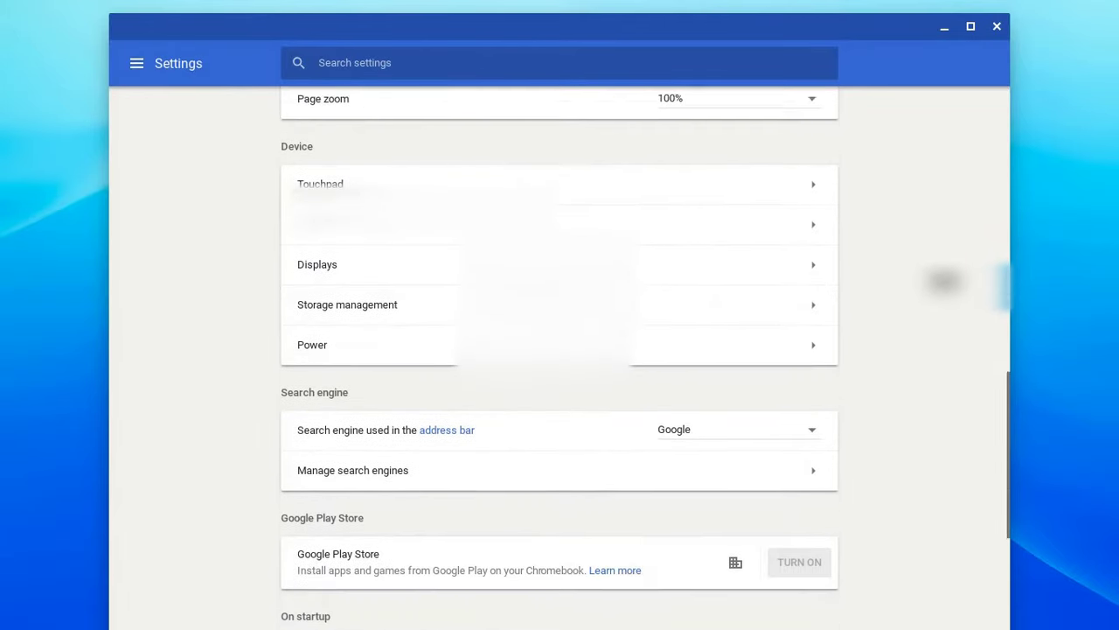
pyautogui.scroll(-1, 559, 350)
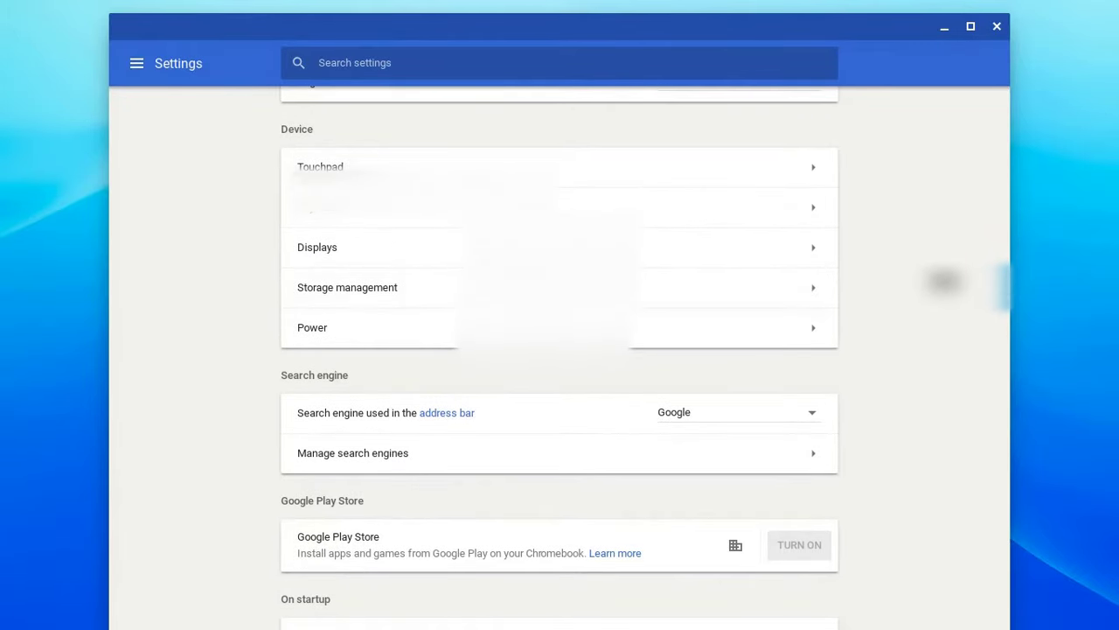
pyautogui.scroll(-6, 943, 283)
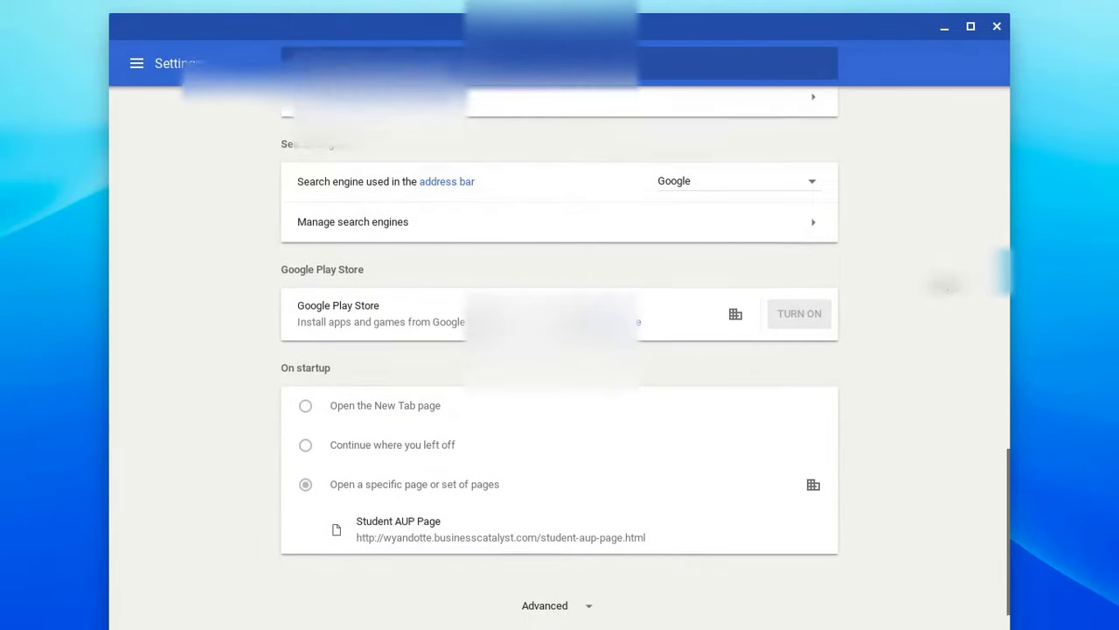
pyautogui.scroll(-1, 943, 283)
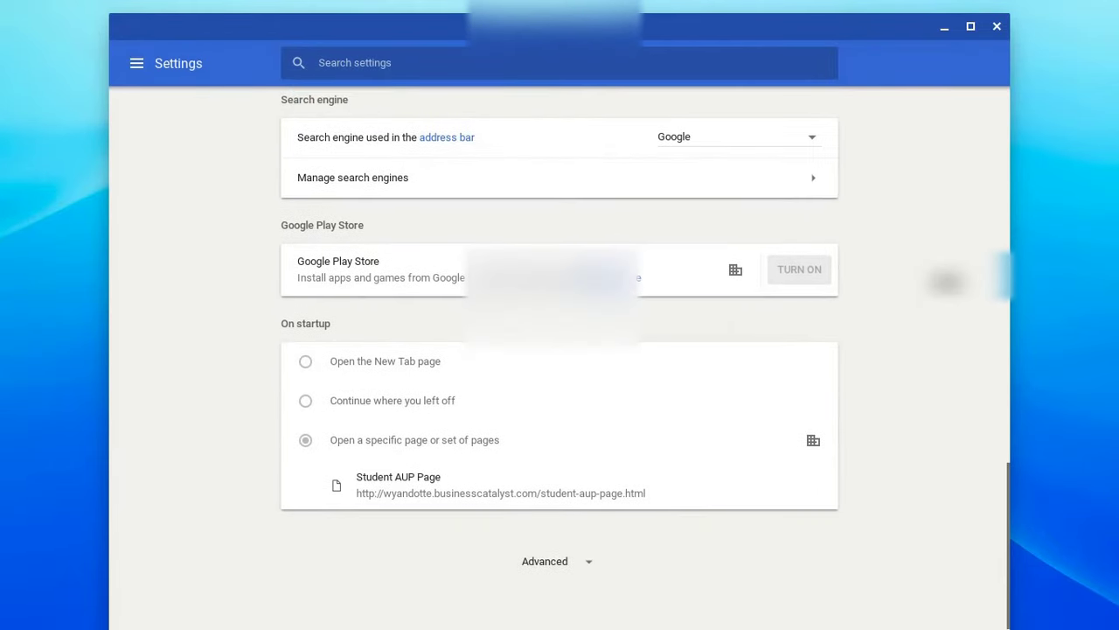
pyautogui.click(557, 567)
pyautogui.scroll(-7, 661, 550)
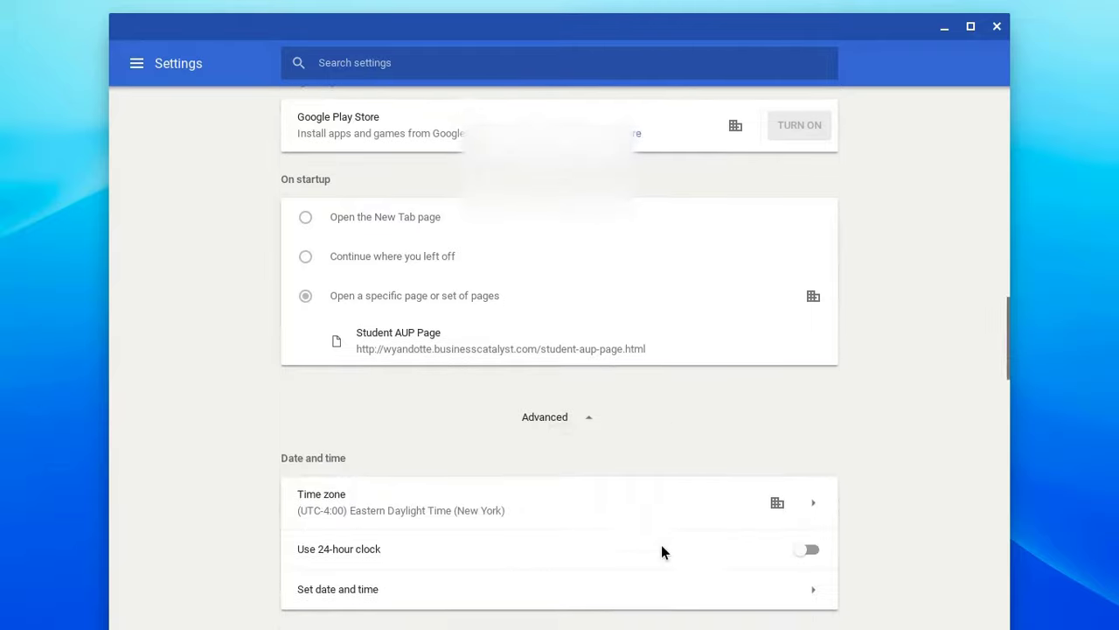
pyautogui.scroll(-6, 663, 551)
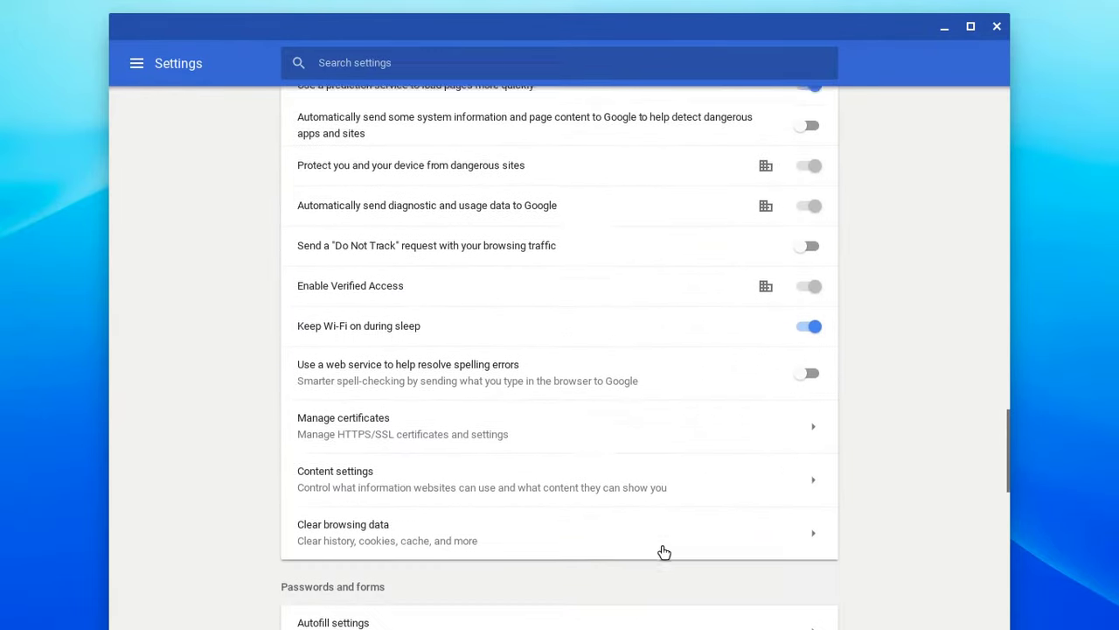
pyautogui.scroll(-7, 663, 552)
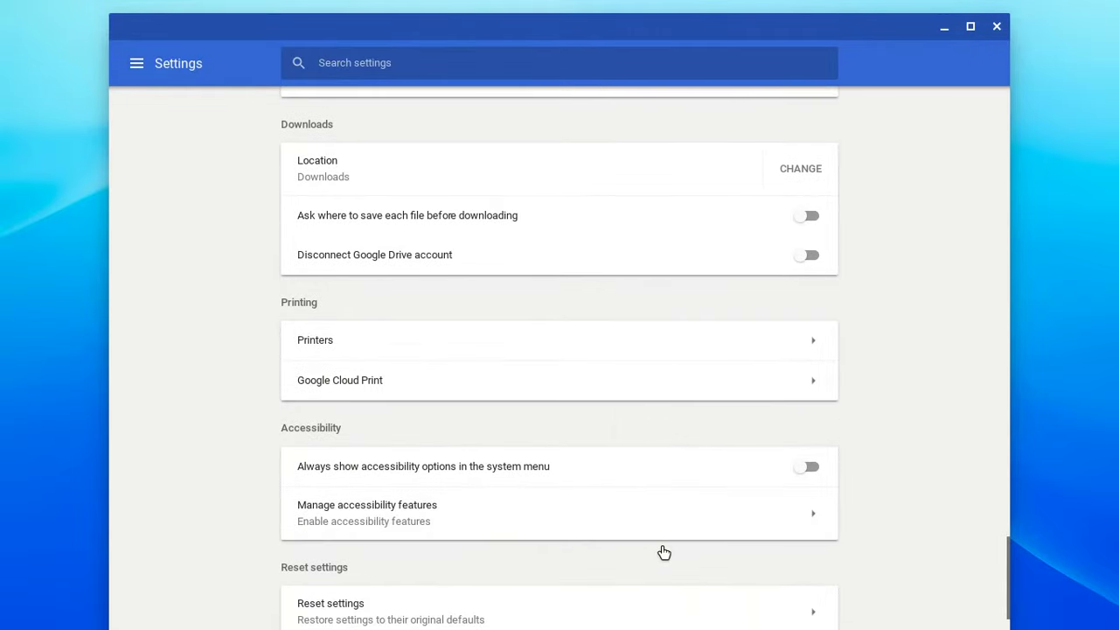
# Open 'Manage accessibility features' and review Text-to-Speech, Display, Keyboard and touchpad options
pyautogui.click(399, 522)
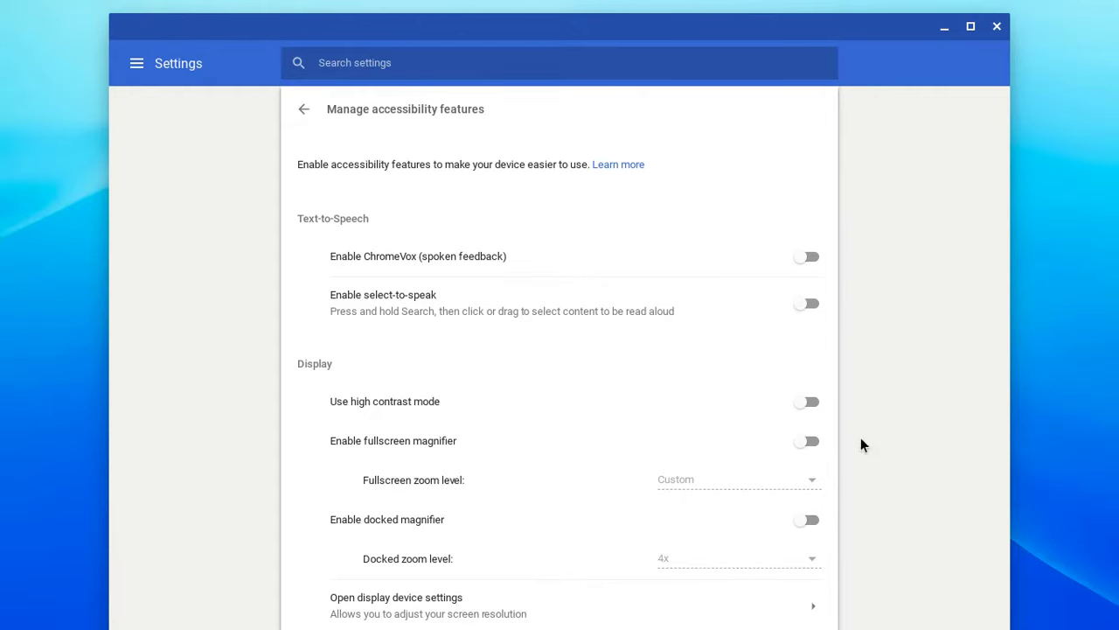
pyautogui.scroll(-3, 862, 446)
pyautogui.scroll(-2, 861, 447)
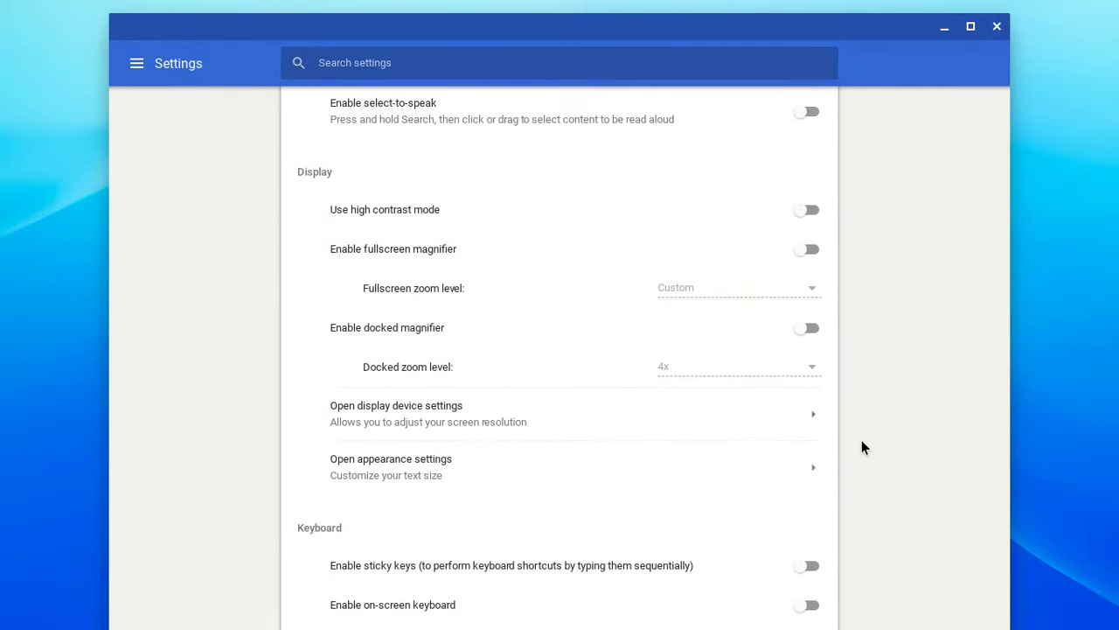
pyautogui.scroll(-5, 861, 447)
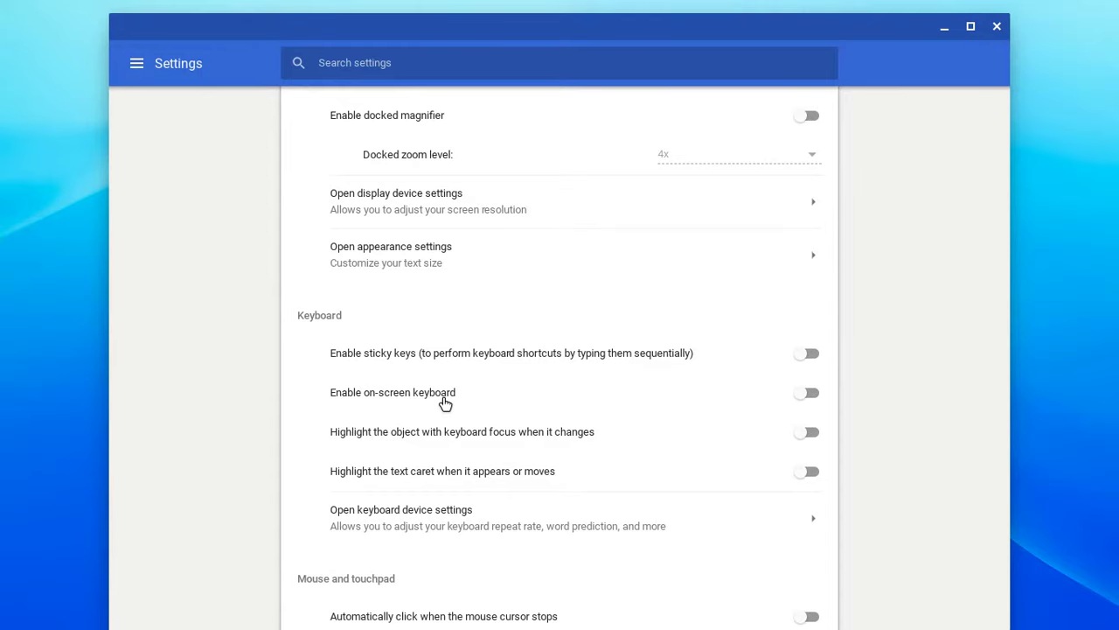
pyautogui.scroll(-3, 445, 403)
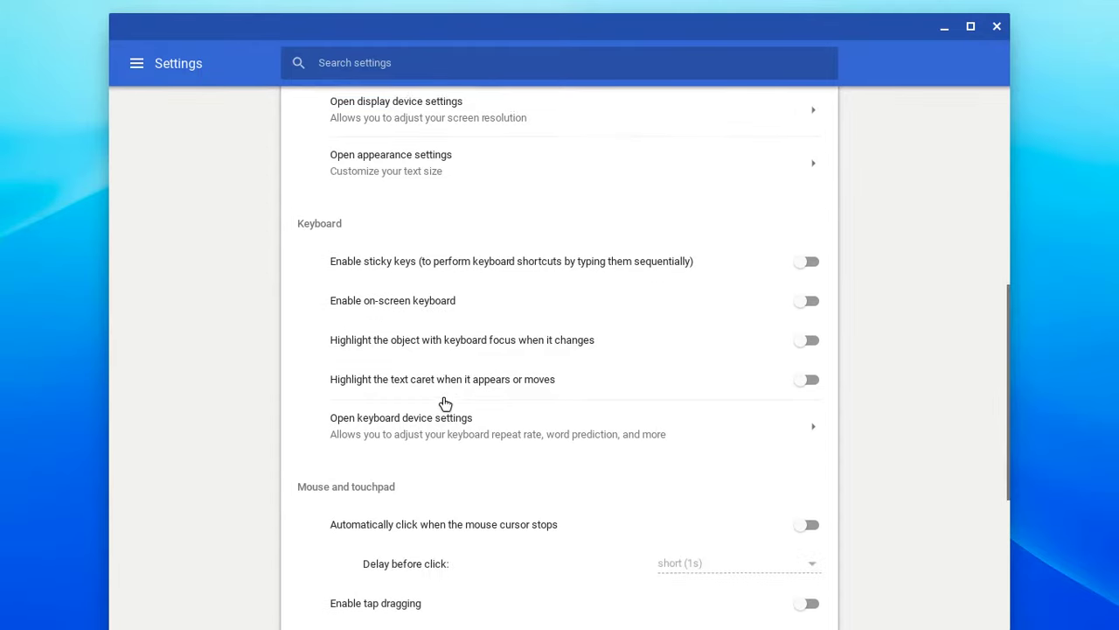
pyautogui.scroll(-2, 445, 403)
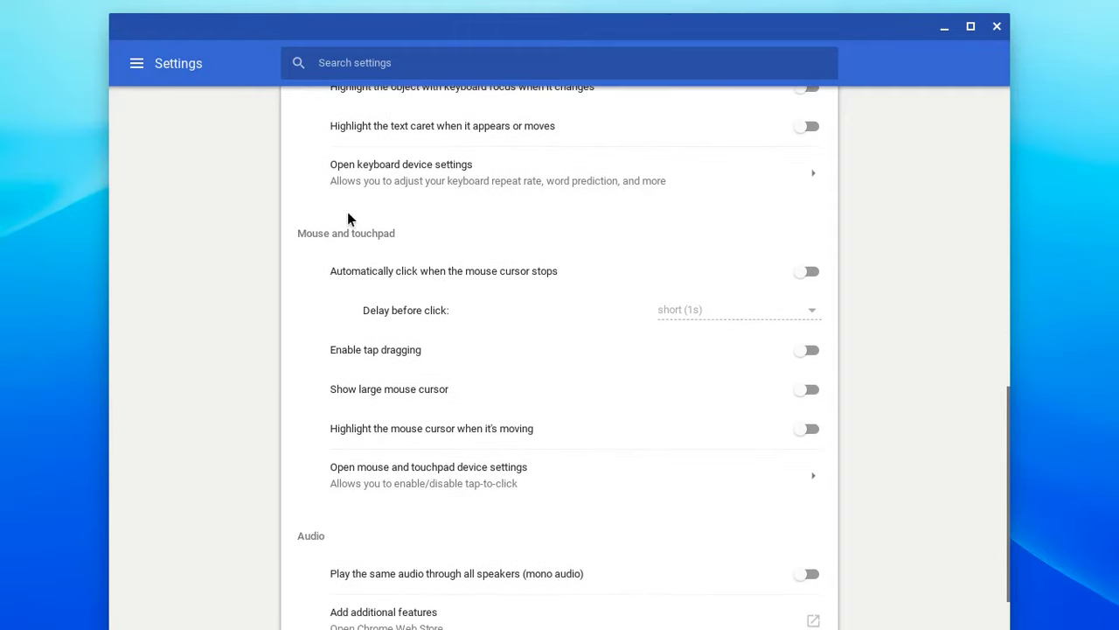
pyautogui.scroll(-1, 360, 255)
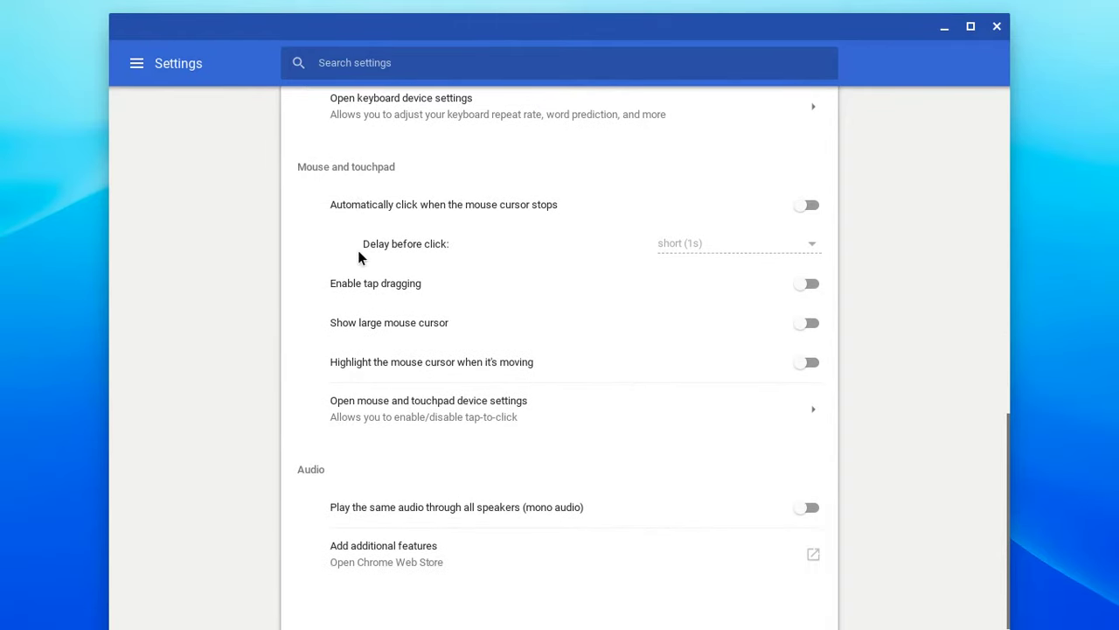
pyautogui.scroll(4, 358, 256)
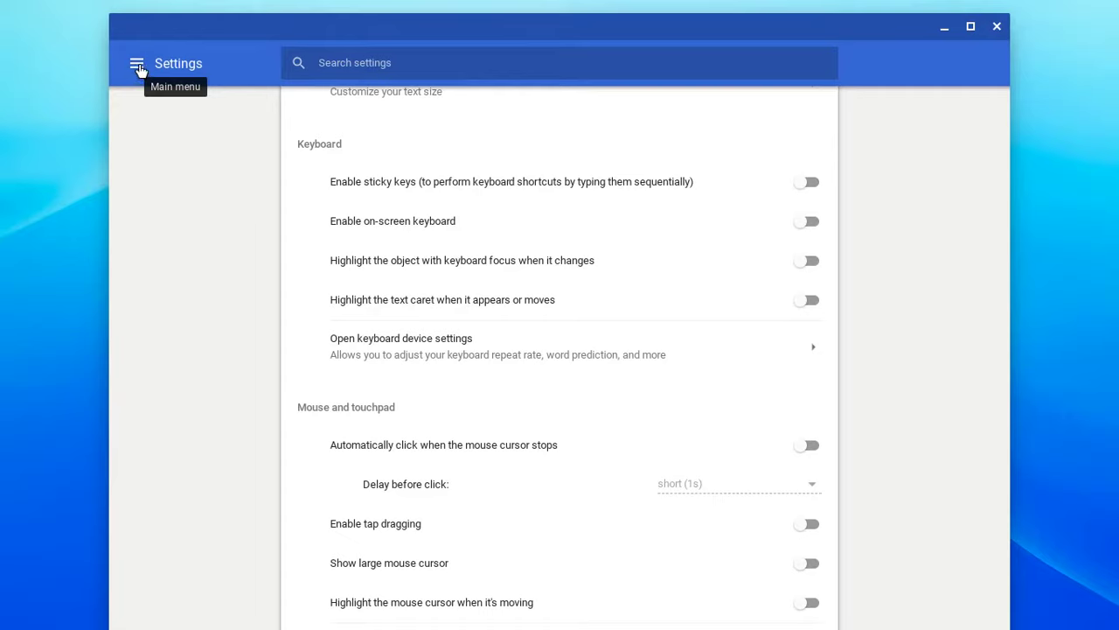
# Open the Settings main menu drawer listing sections from Network to Accessibility
pyautogui.click(138, 66)
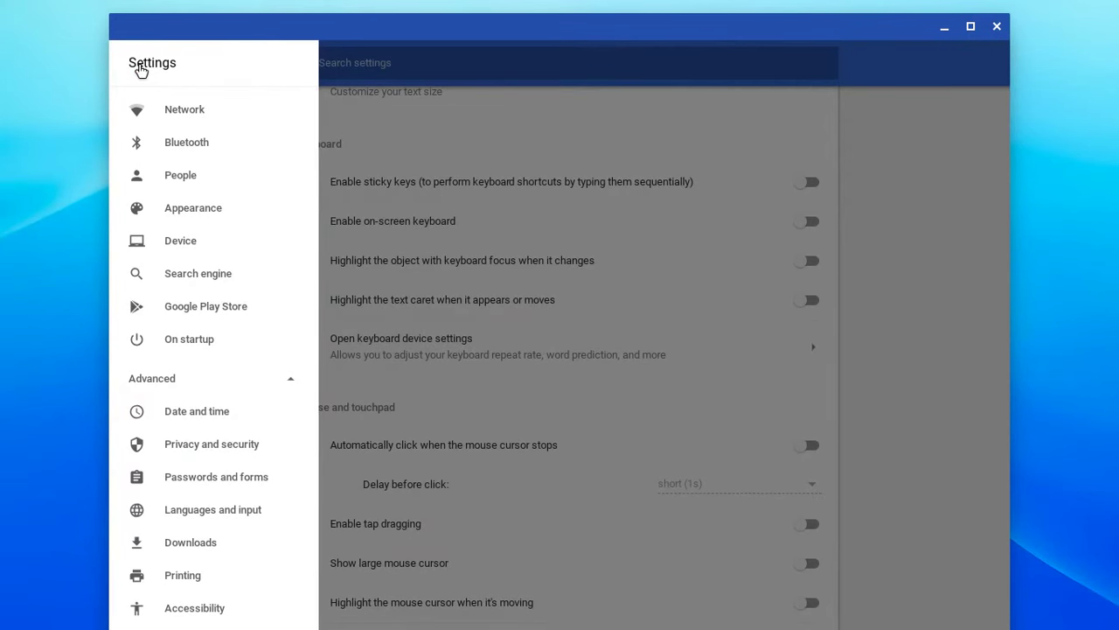
pyautogui.scroll(-1, 224, 268)
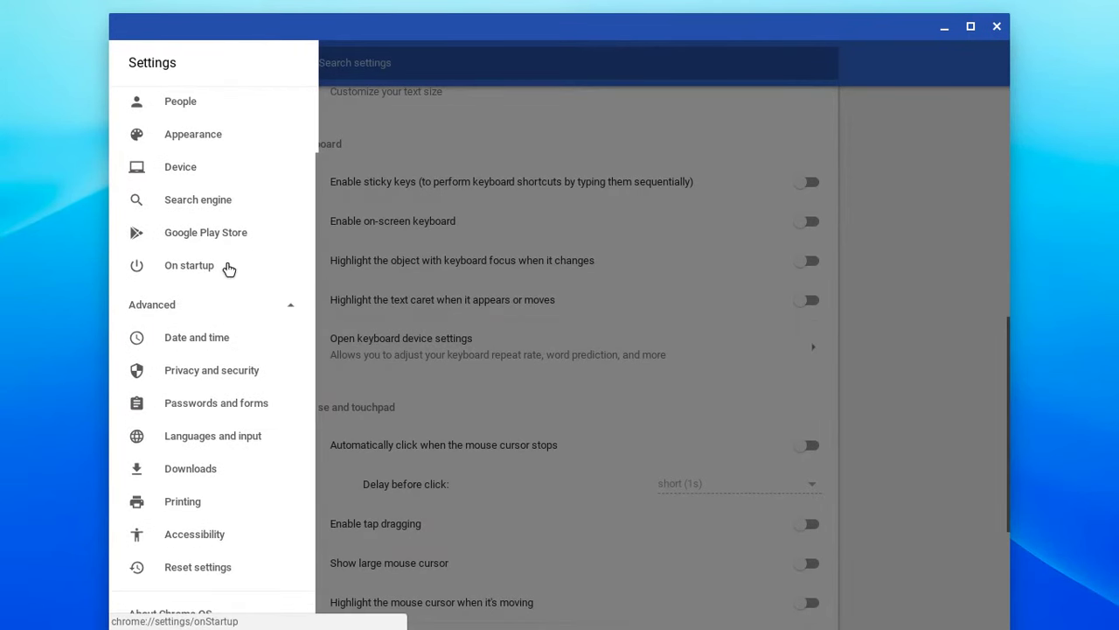
pyautogui.scroll(1, 227, 269)
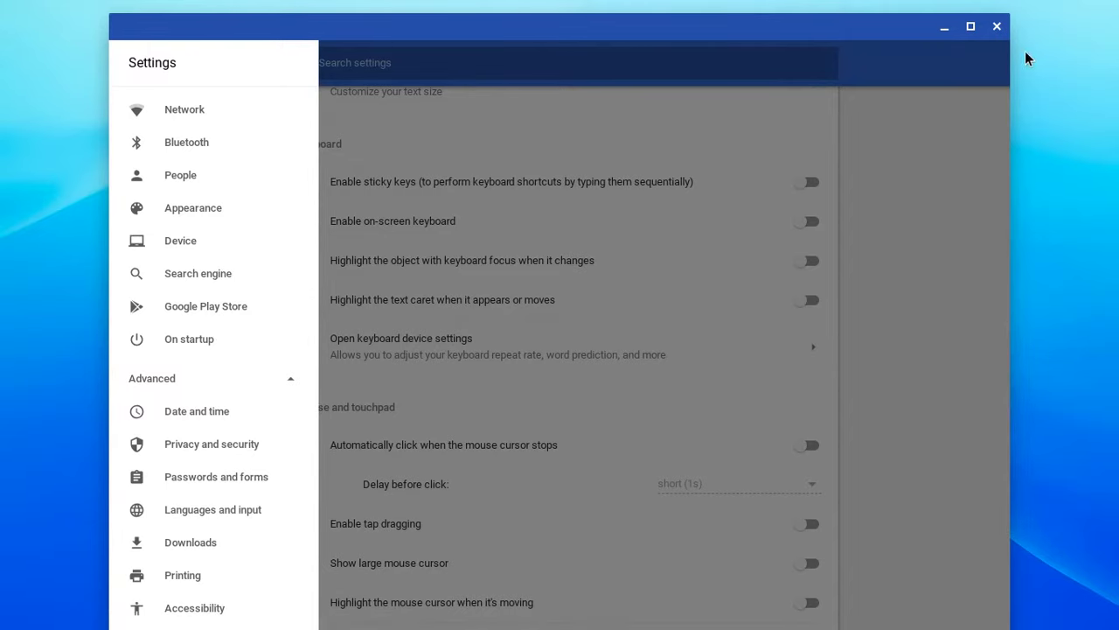
# Close the Settings window and launch Google Chrome on the Google homepage
pyautogui.click(998, 28)
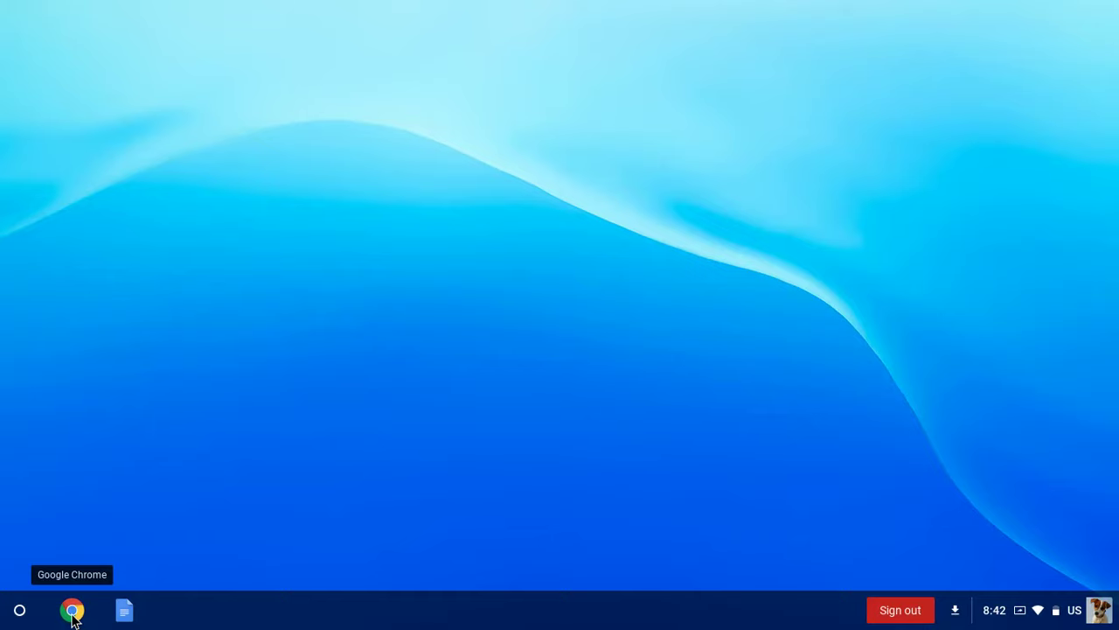
pyautogui.click(72, 610)
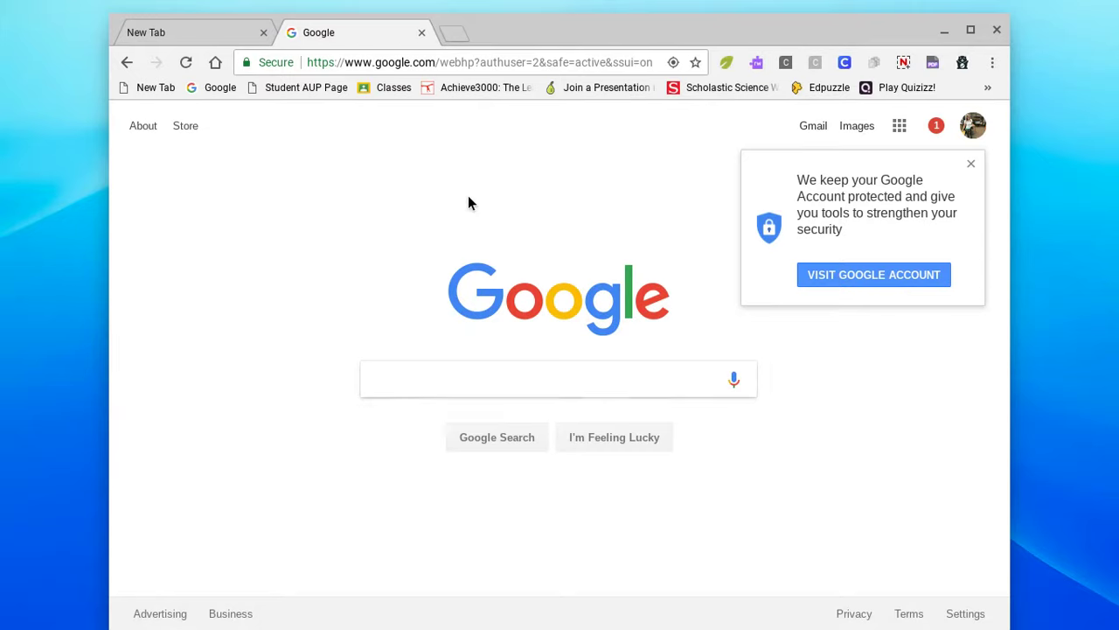
pyautogui.click(994, 65)
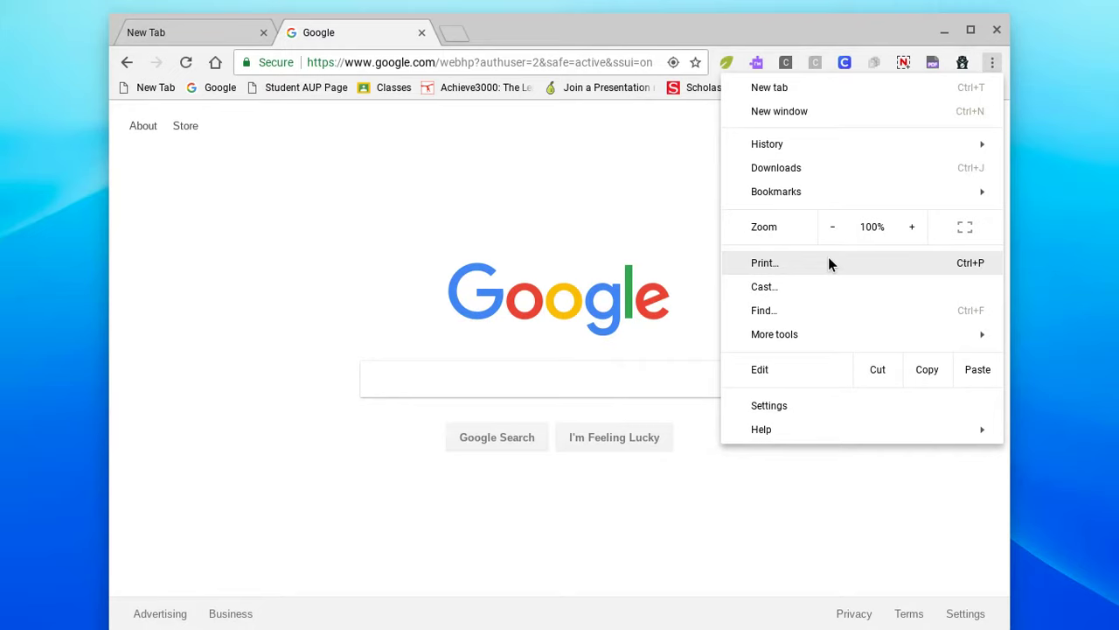
pyautogui.moveTo(853, 140)
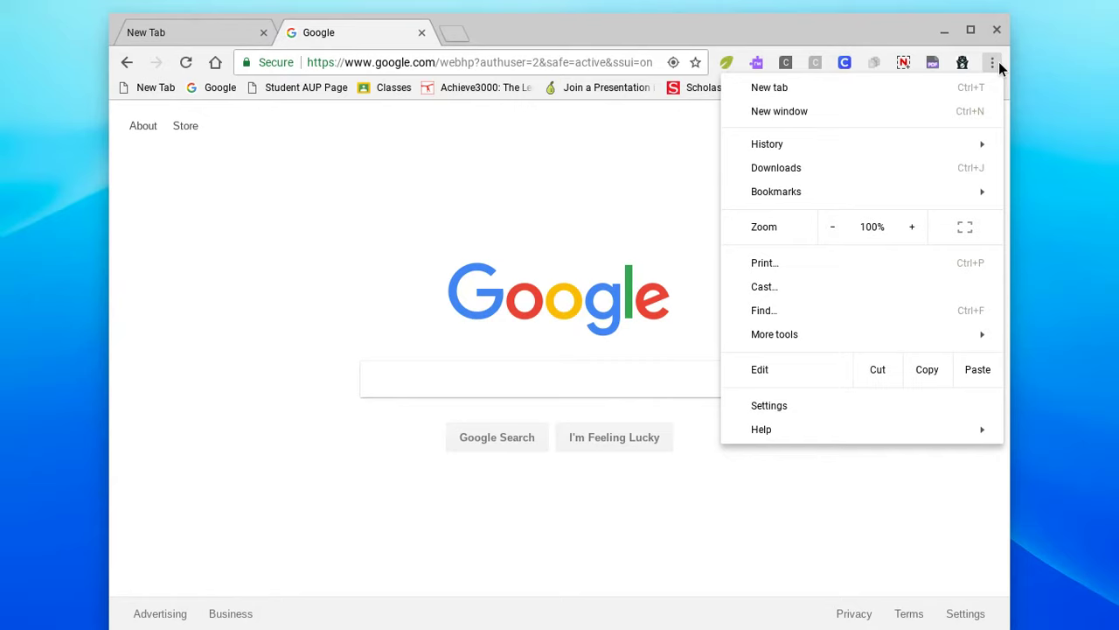
pyautogui.doubleClick(572, 152)
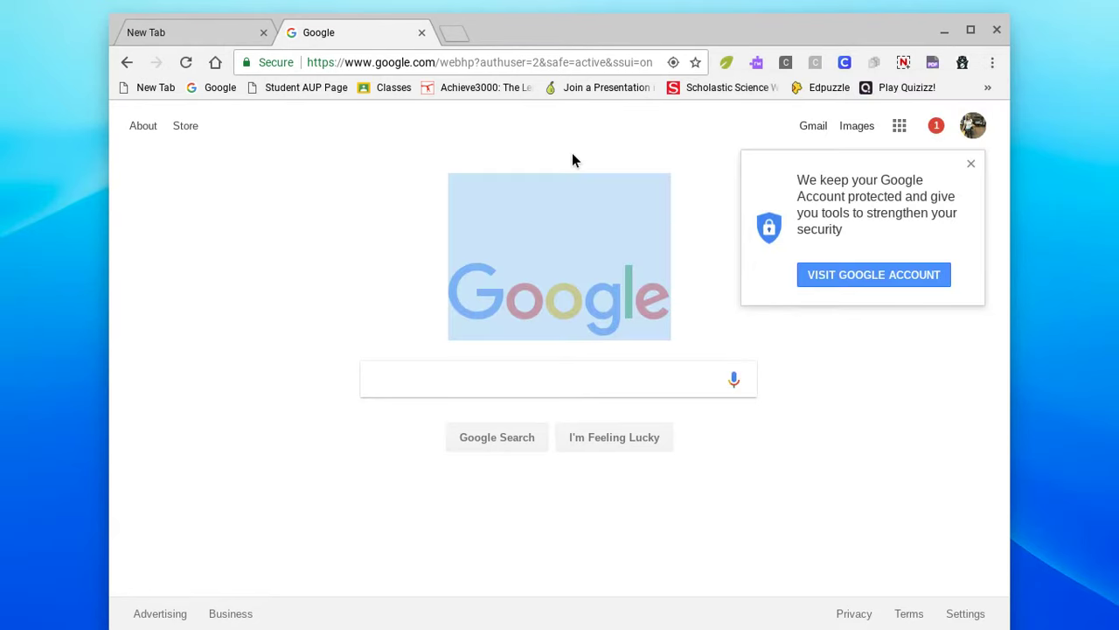
# Open Google Calendar from the Google apps grid
pyautogui.click(898, 131)
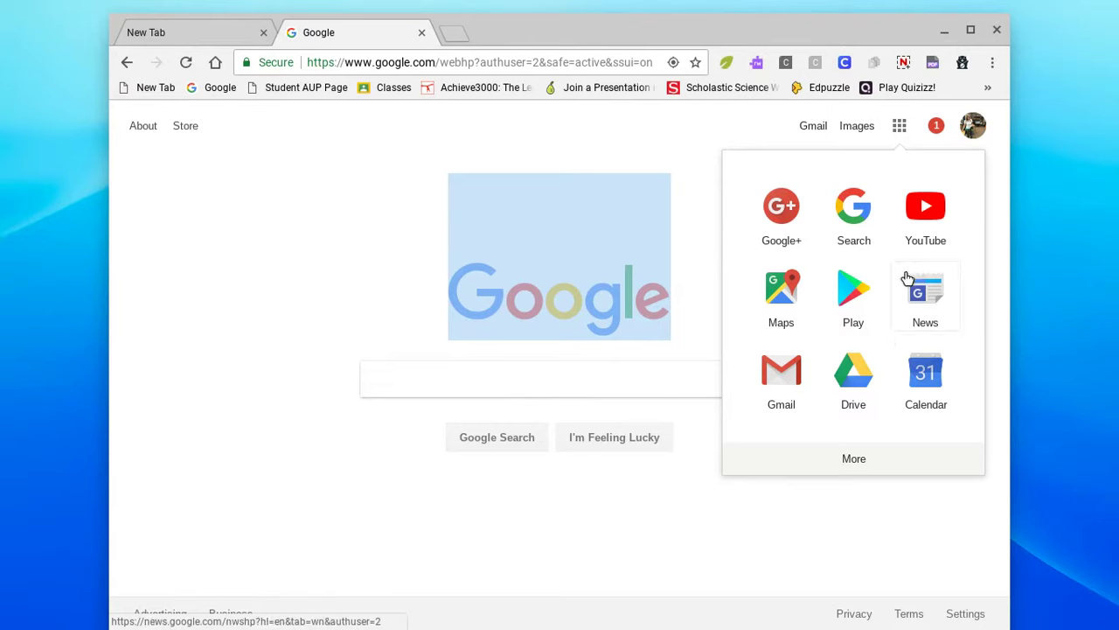
pyautogui.click(930, 388)
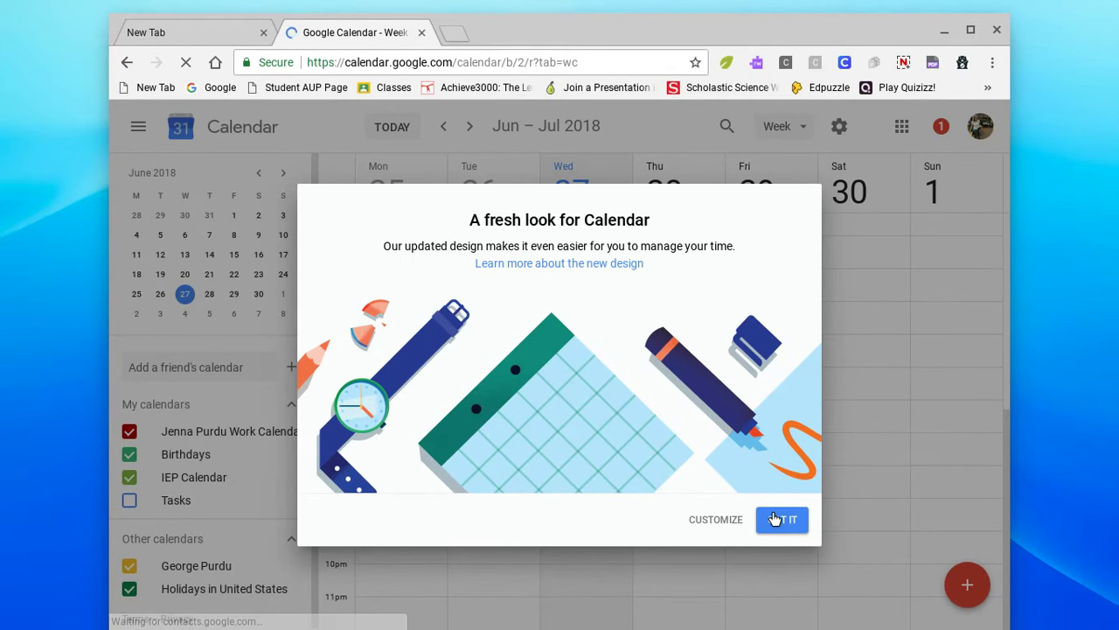
# Dismiss the 'A fresh look for Calendar' welcome dialog with GOT IT
pyautogui.click(774, 519)
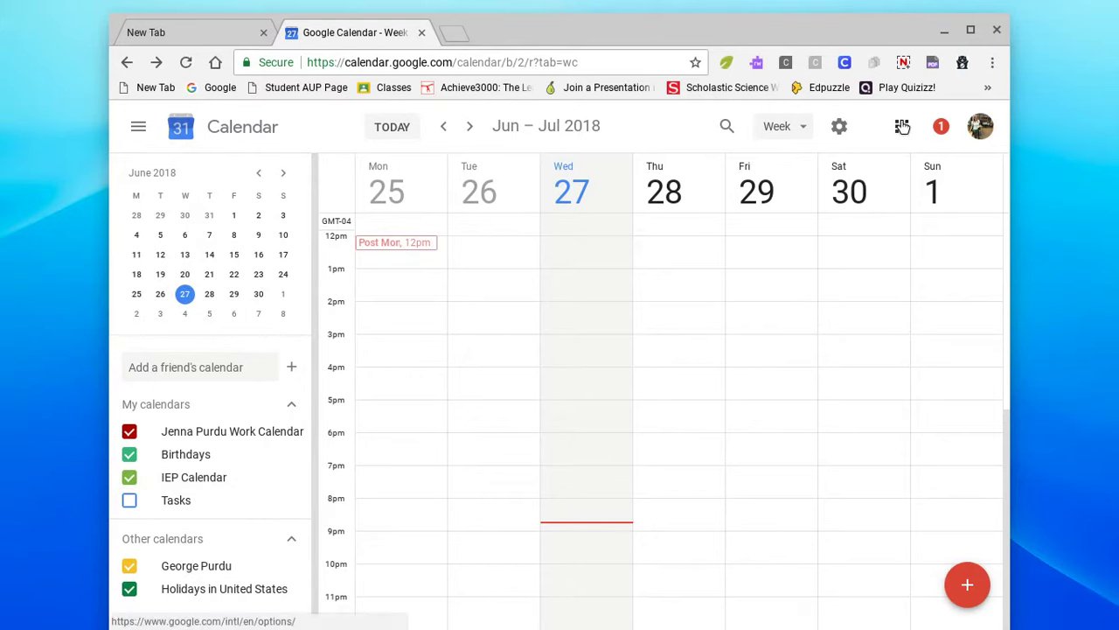
# Launch Google Keep from the Google apps grid and start a new empty checklist note
pyautogui.click(902, 126)
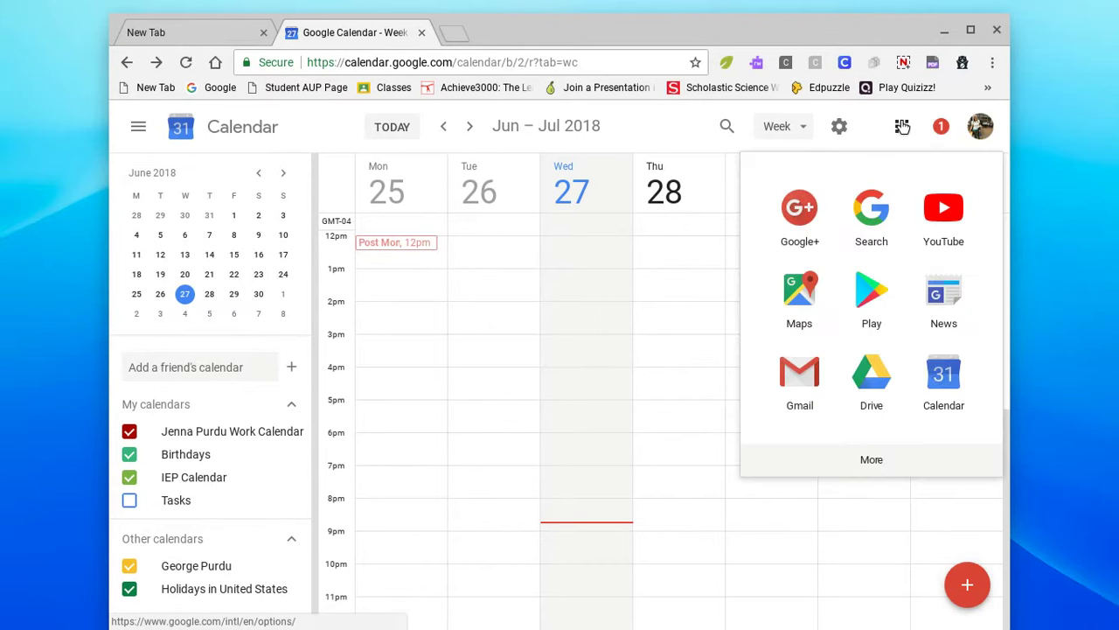
pyautogui.click(875, 461)
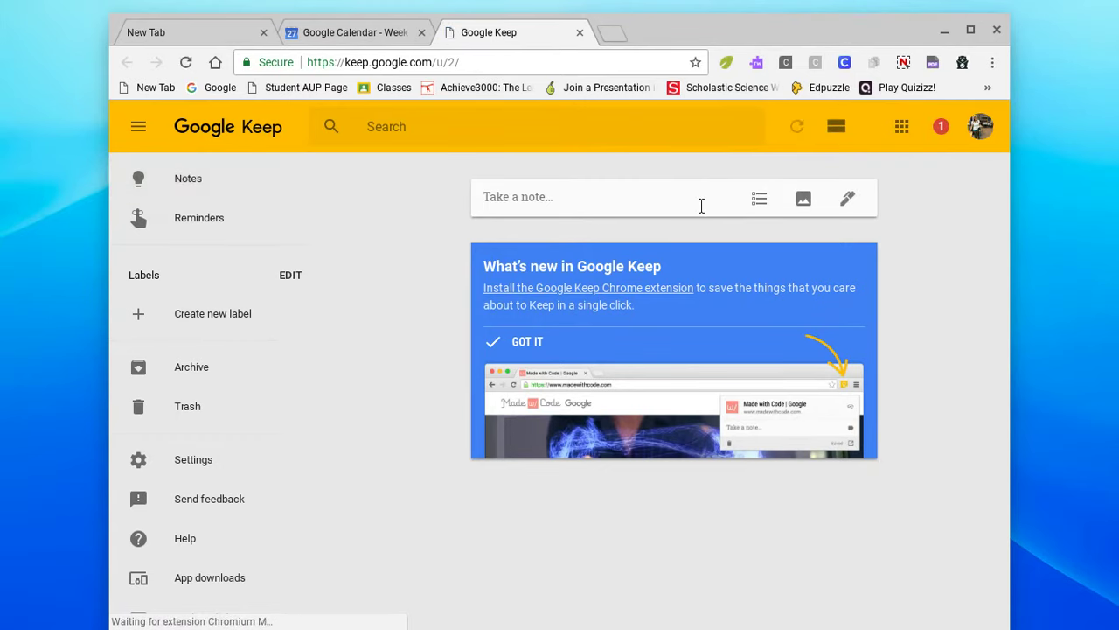
pyautogui.click(760, 201)
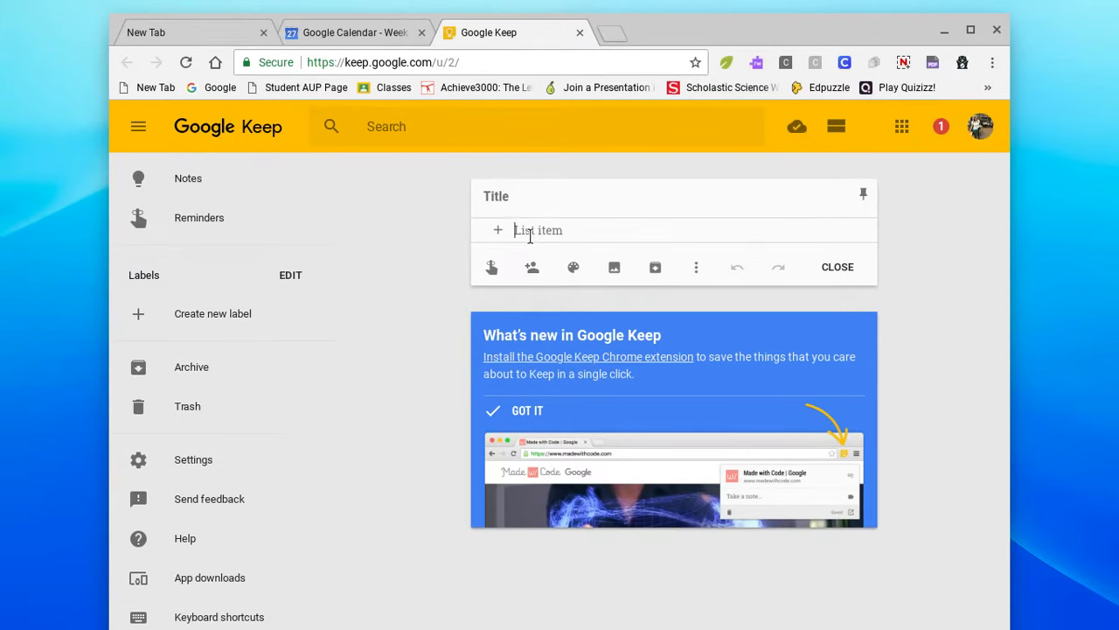
pyautogui.click(529, 233)
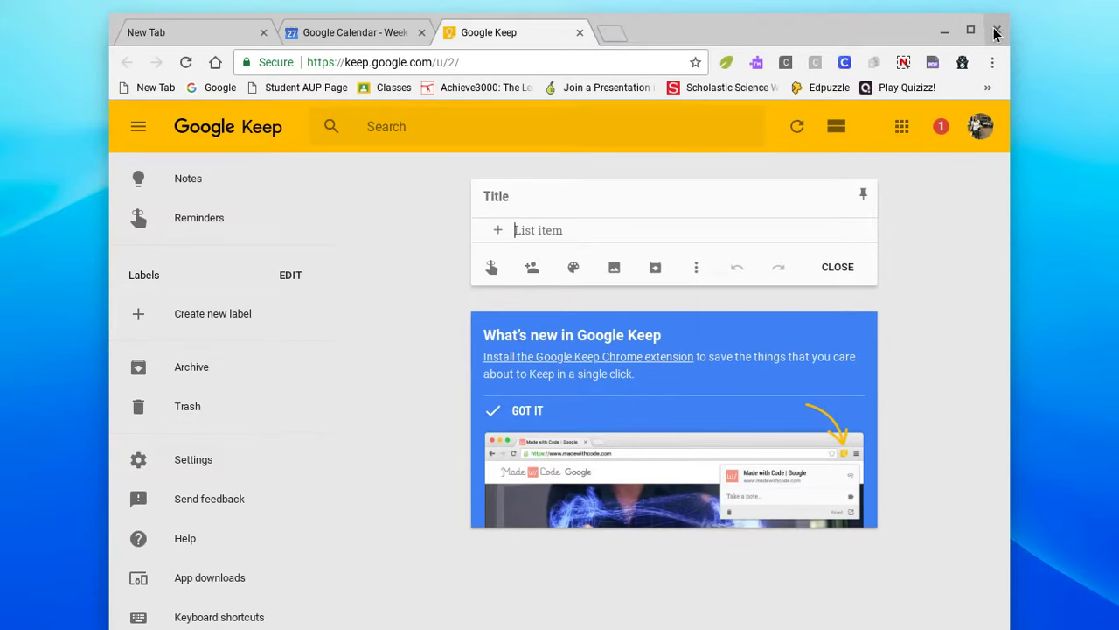
# Minimize Chrome and open the downloaded trackpad gestures image maximized in Gallery
pyautogui.click(946, 30)
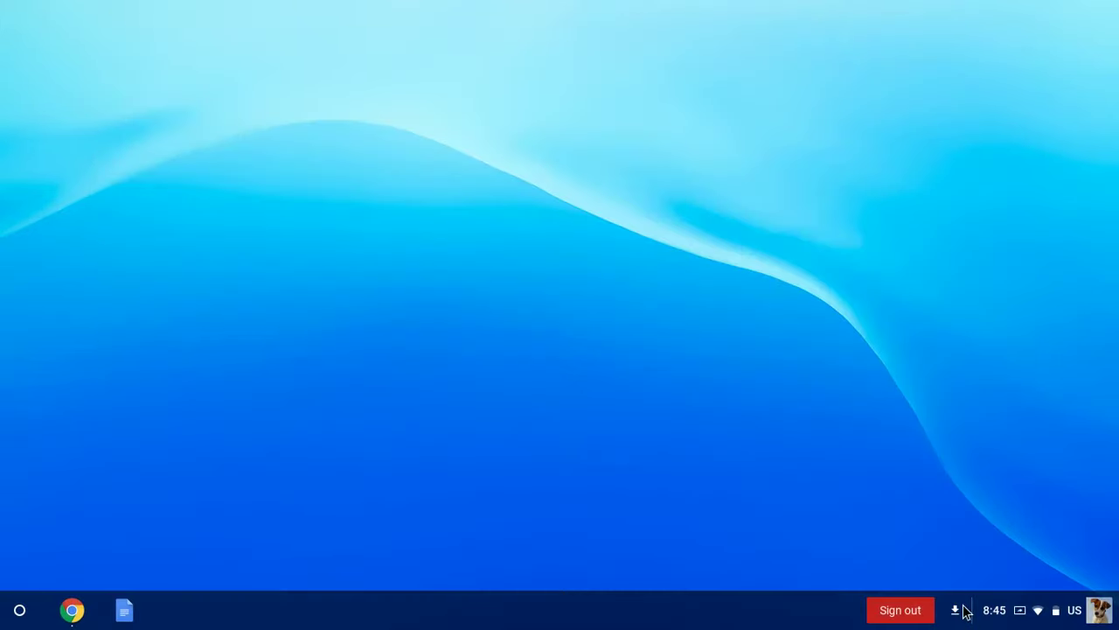
pyautogui.click(957, 609)
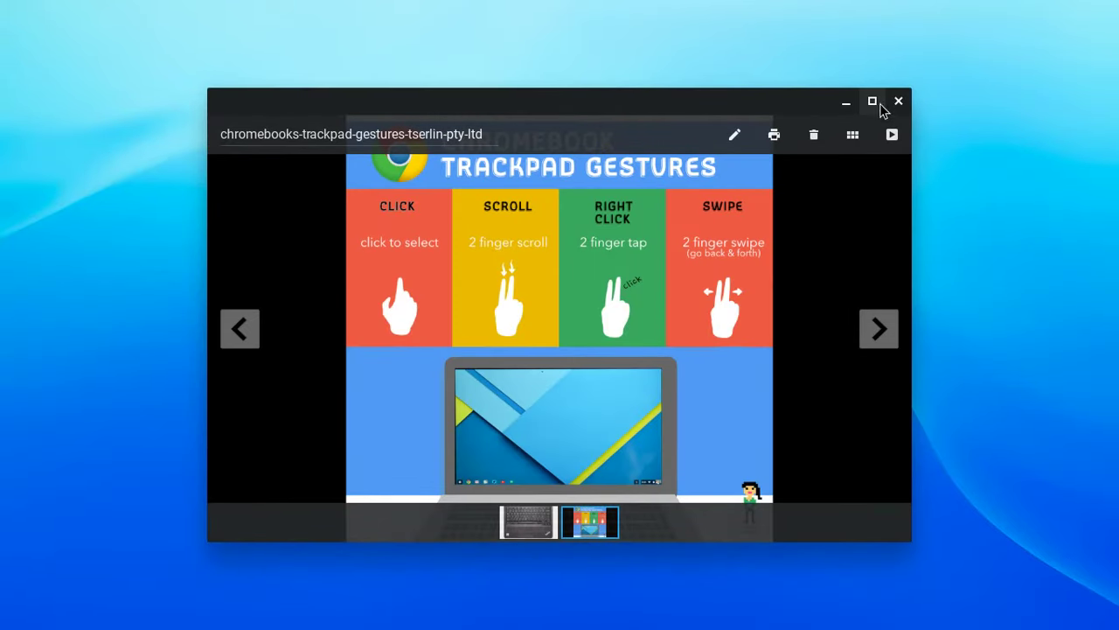
pyautogui.click(874, 102)
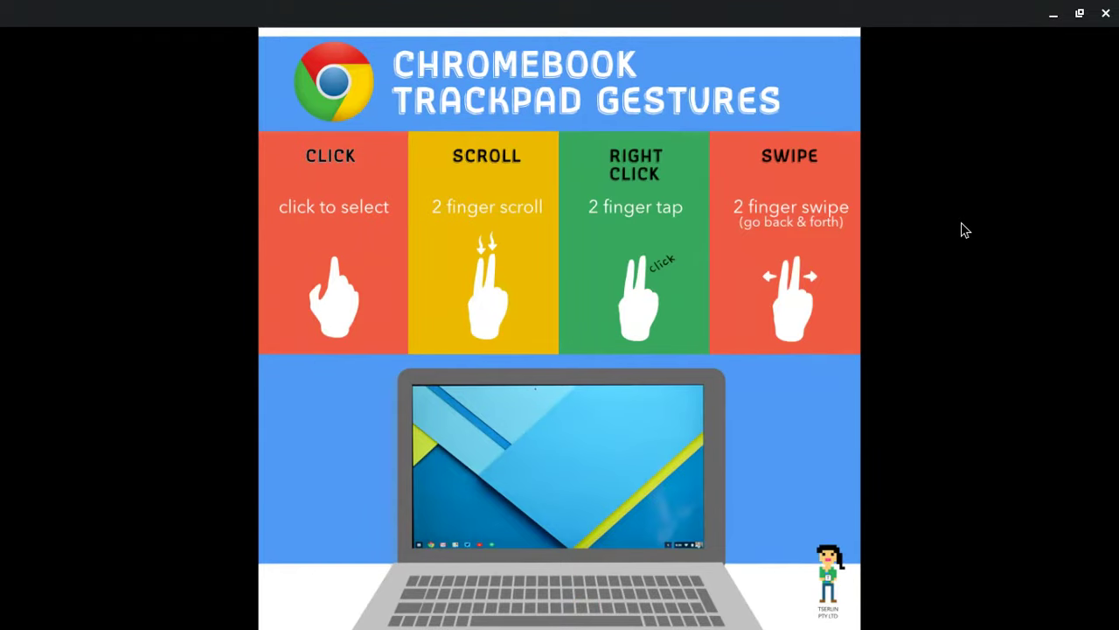
pyautogui.hotkey('ctrl', '=')
pyautogui.hotkey('ctrl', '=')
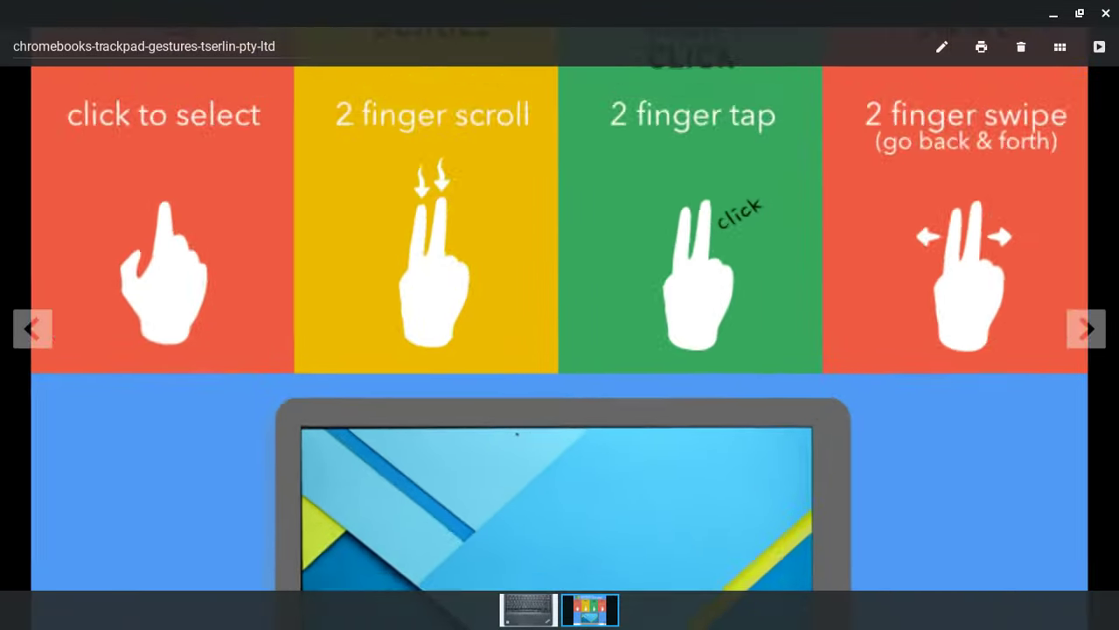
pyautogui.hotkey('ctrl', '-')
pyautogui.hotkey('ctrl', '-')
pyautogui.hotkey('ctrl', '=')
pyautogui.hotkey('ctrl', '-')
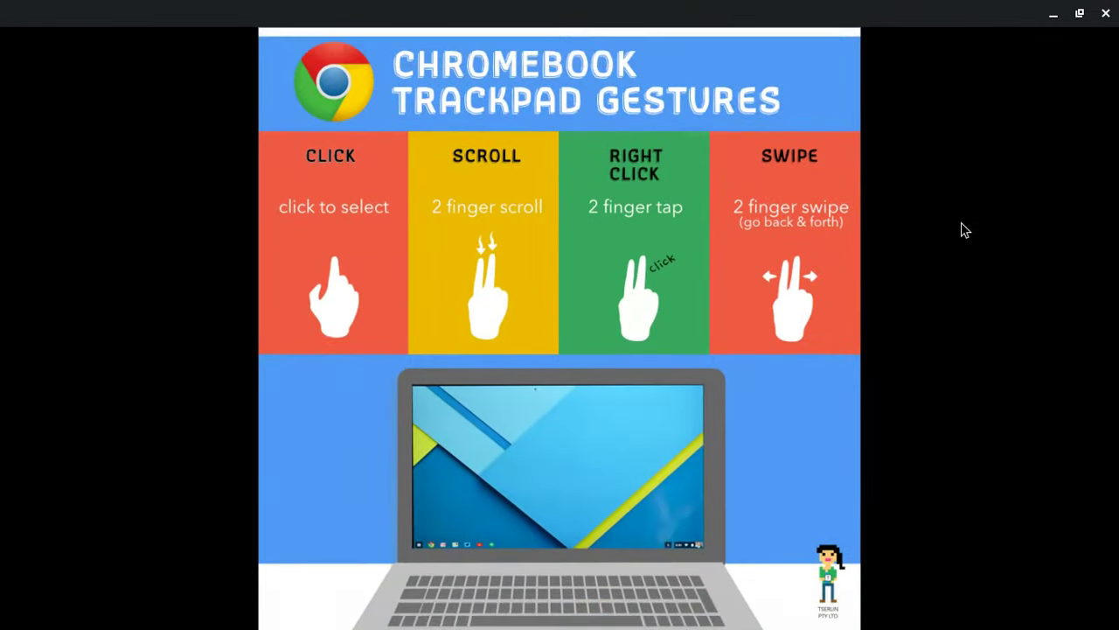
pyautogui.hotkey('ctrl', '=')
pyautogui.hotkey('ctrl', '=')
pyautogui.hotkey('ctrl', '-')
pyautogui.hotkey('ctrl', '-')
pyautogui.hotkey('ctrl', '=')
pyautogui.hotkey('ctrl', '=')
pyautogui.hotkey('ctrl', '-')
pyautogui.hotkey('ctrl', '-')
pyautogui.hotkey('ctrl', '=')
pyautogui.hotkey('ctrl', '=')
pyautogui.hotkey('ctrl', '-')
pyautogui.hotkey('ctrl', '-')
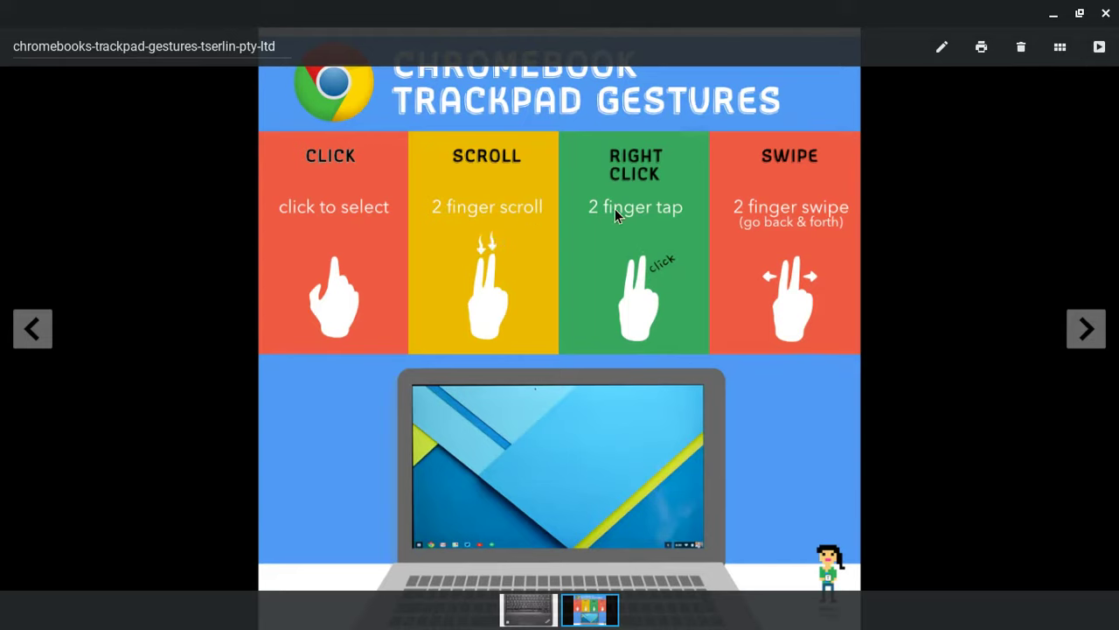
# Switch Gallery to the Chromebook KeyBoard photo using the first filmstrip thumbnail
pyautogui.click(523, 620)
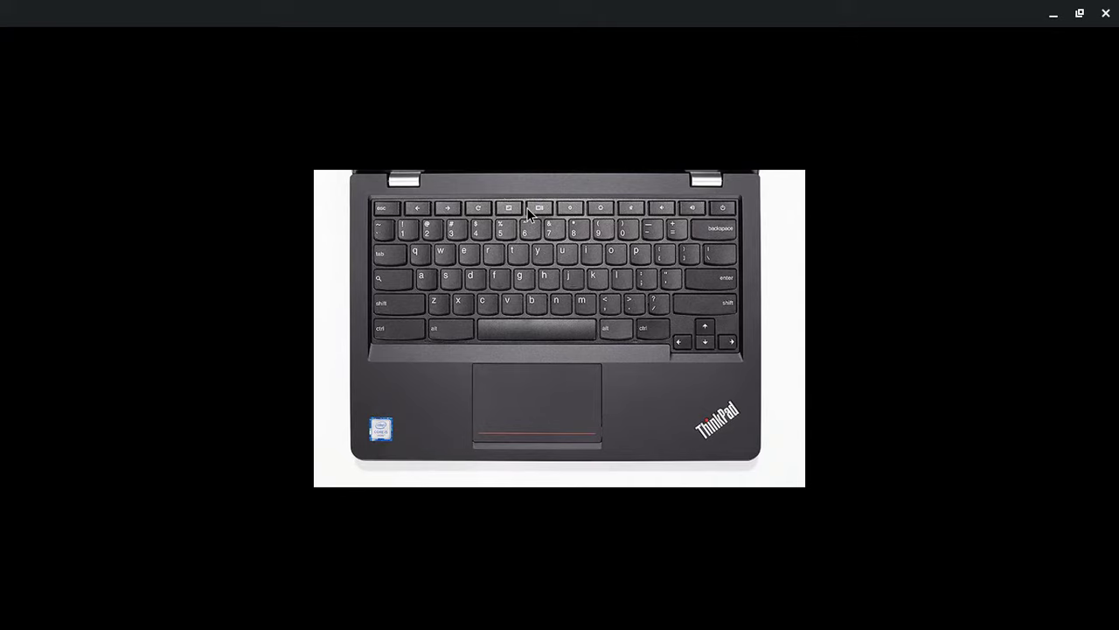
pyautogui.moveTo(315, 110)
pyautogui.moveTo(420, 175)
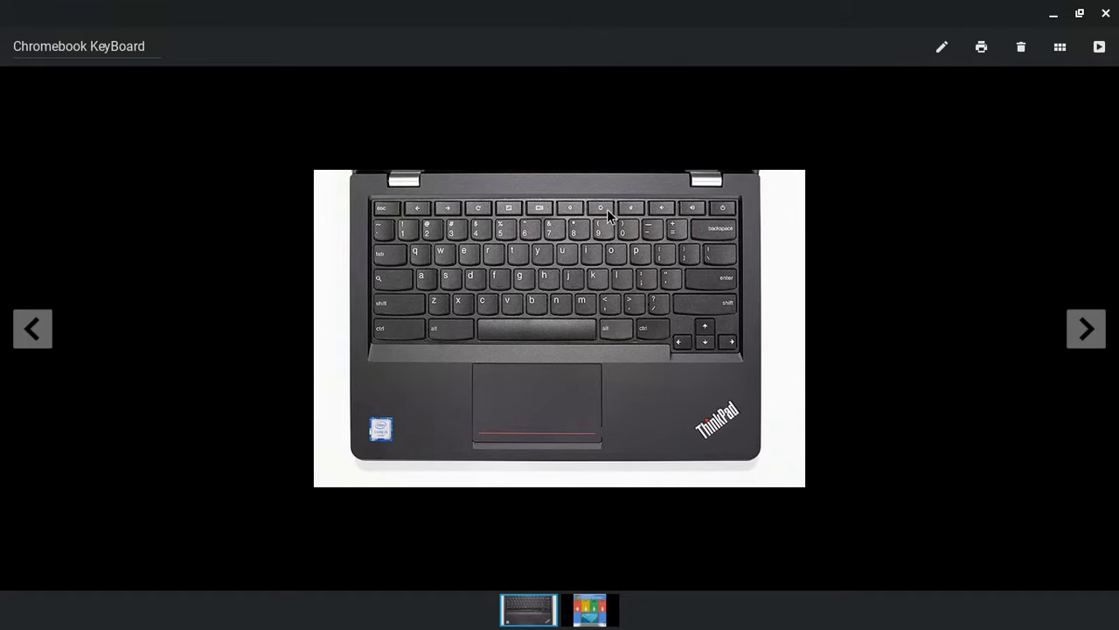
pyautogui.hotkey('ctrl', '+')
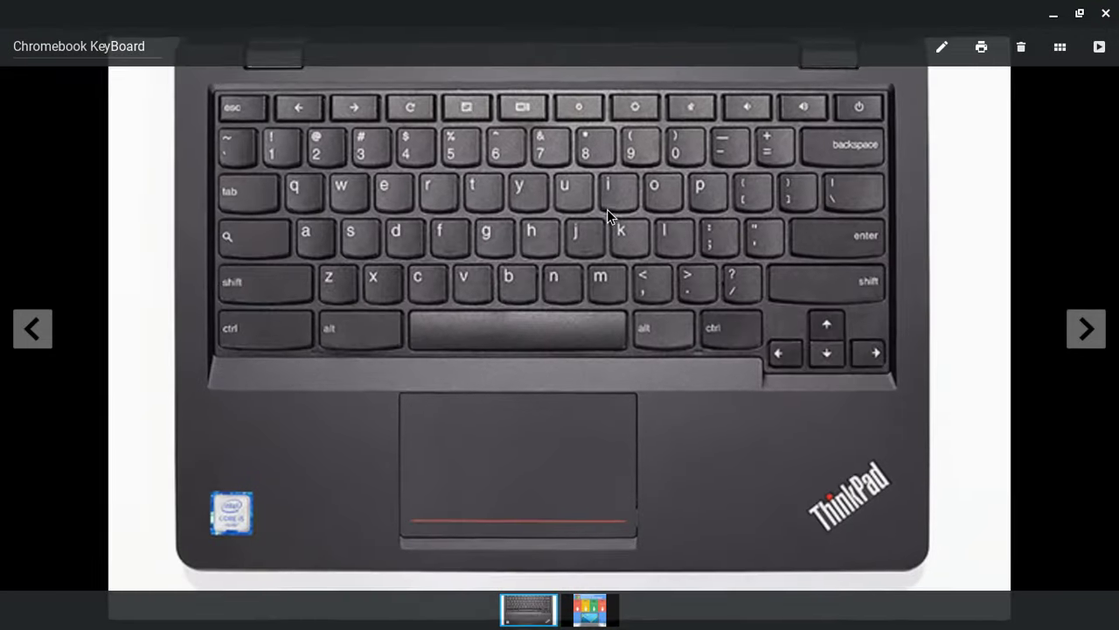
pyautogui.hotkey('ctrl', '0')
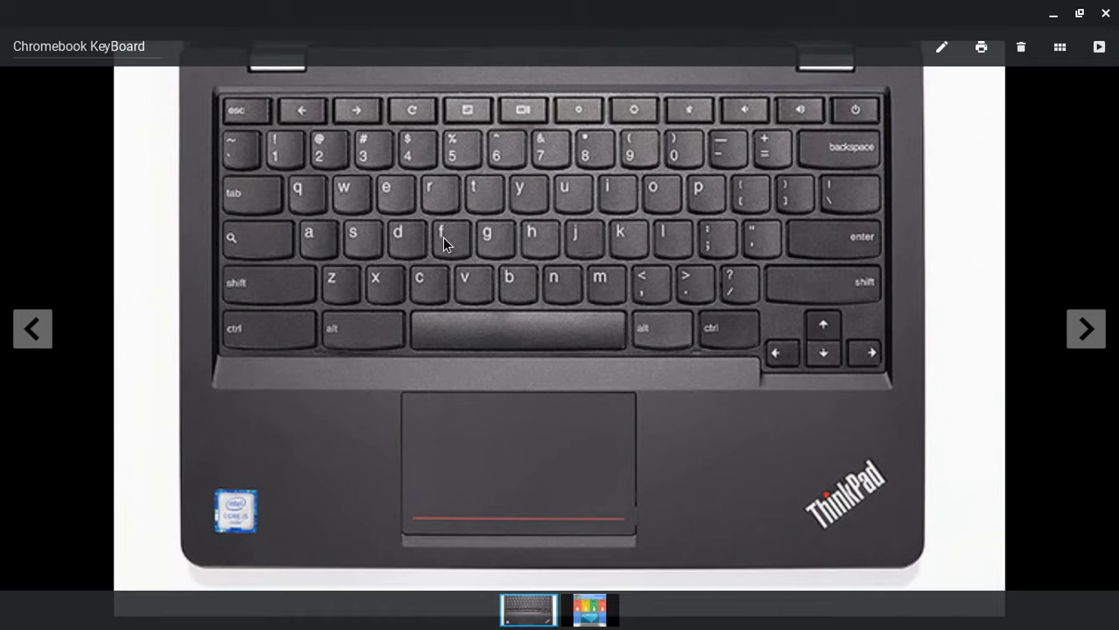
pyautogui.hotkey('ctrl', 'alt', '/')
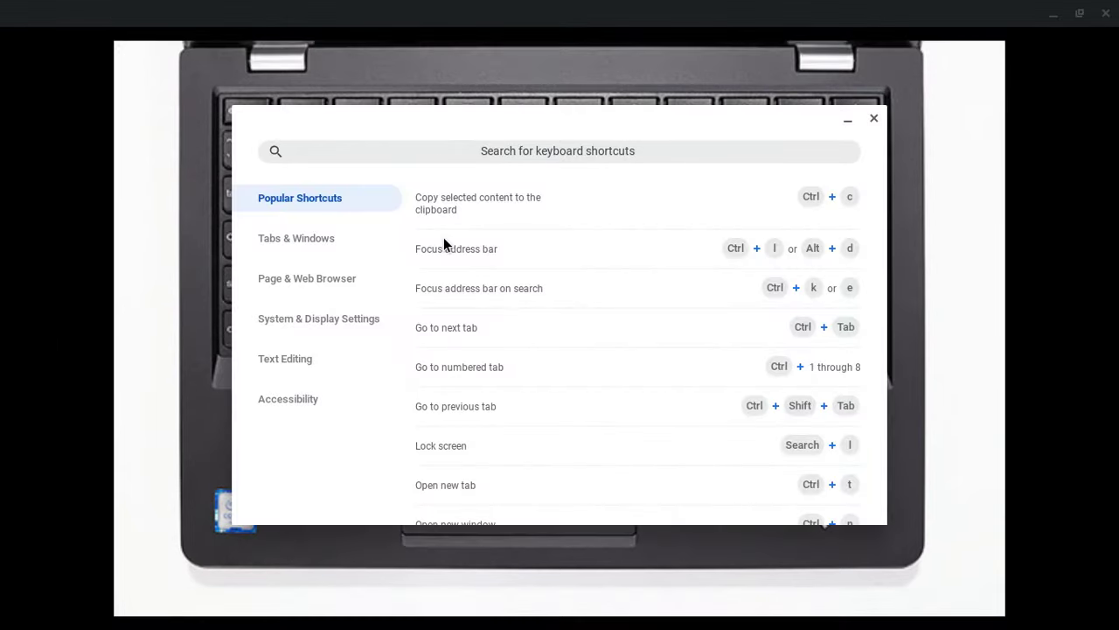
pyautogui.scroll(-5, 601, 364)
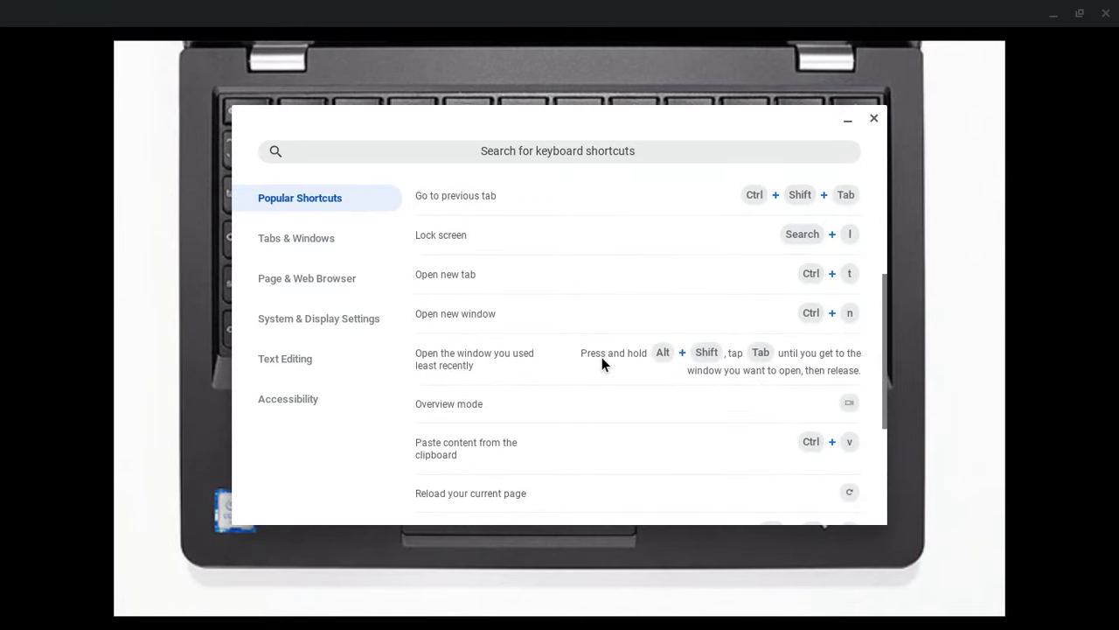
pyautogui.scroll(-2, 601, 363)
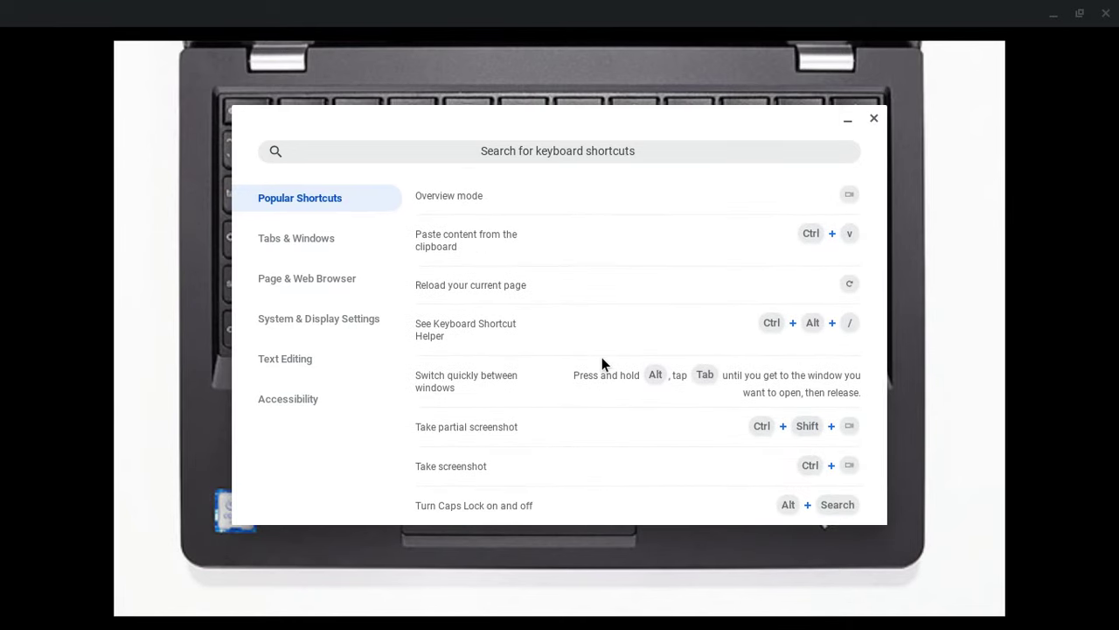
pyautogui.scroll(7, 602, 358)
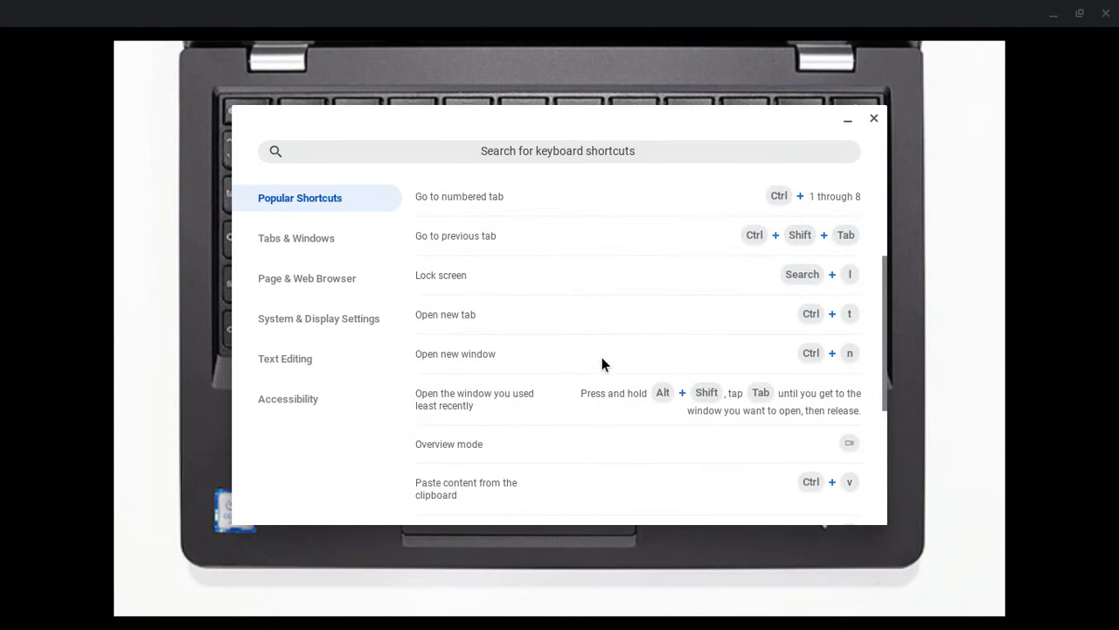
# Close the Keyboard Shortcut Helper window
pyautogui.click(873, 118)
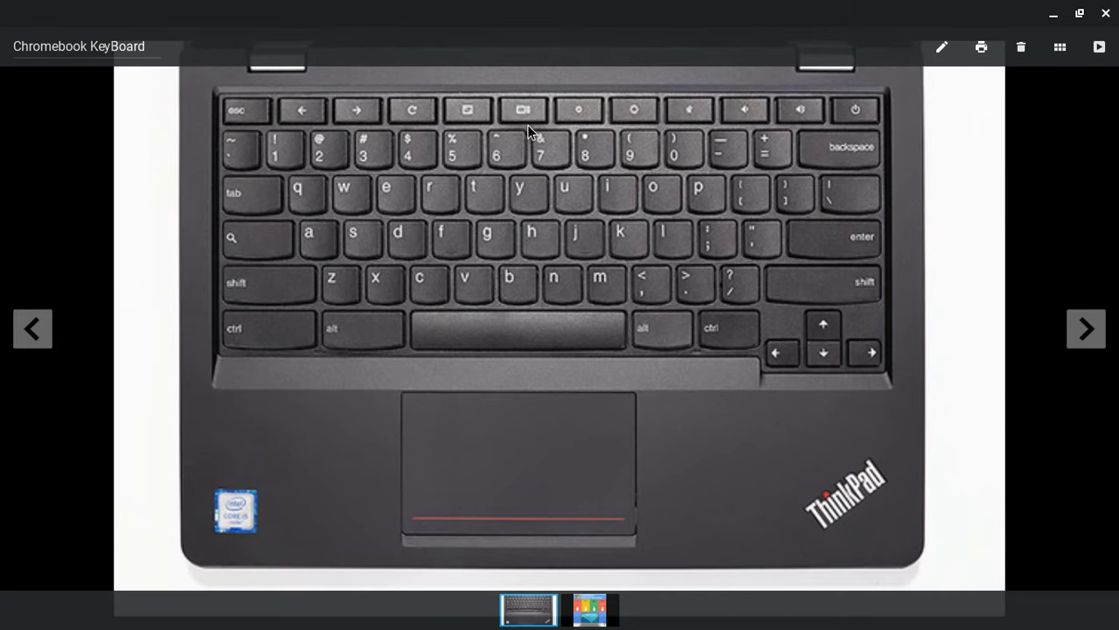
# Dock the Gallery window to the left half and switch to the trackpad gestures image
pyautogui.hotkey('alt', '=')
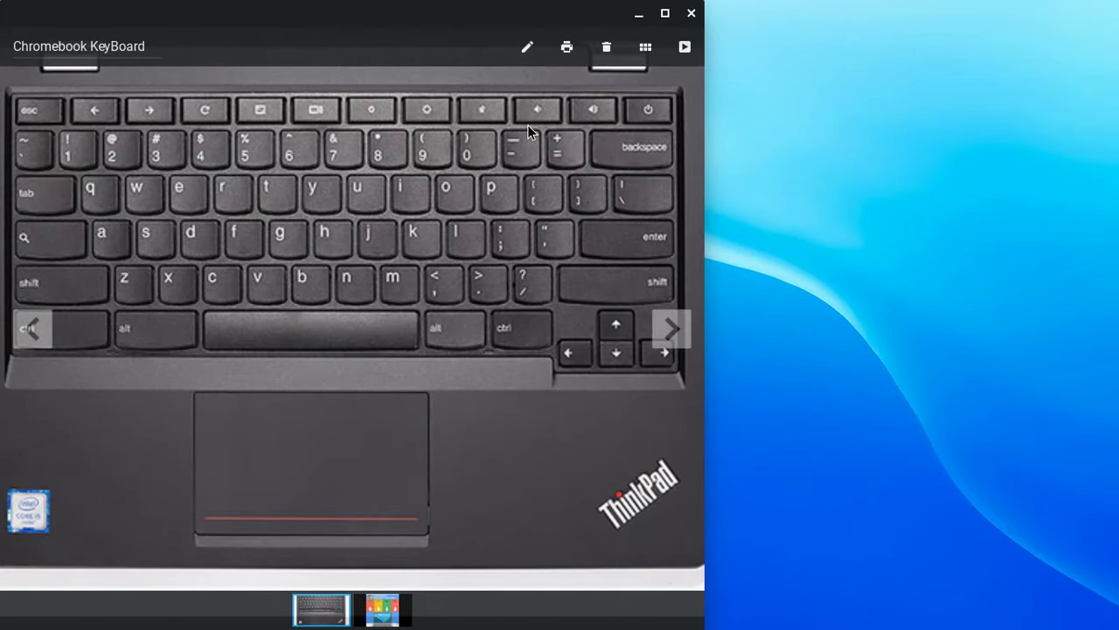
pyautogui.click(384, 612)
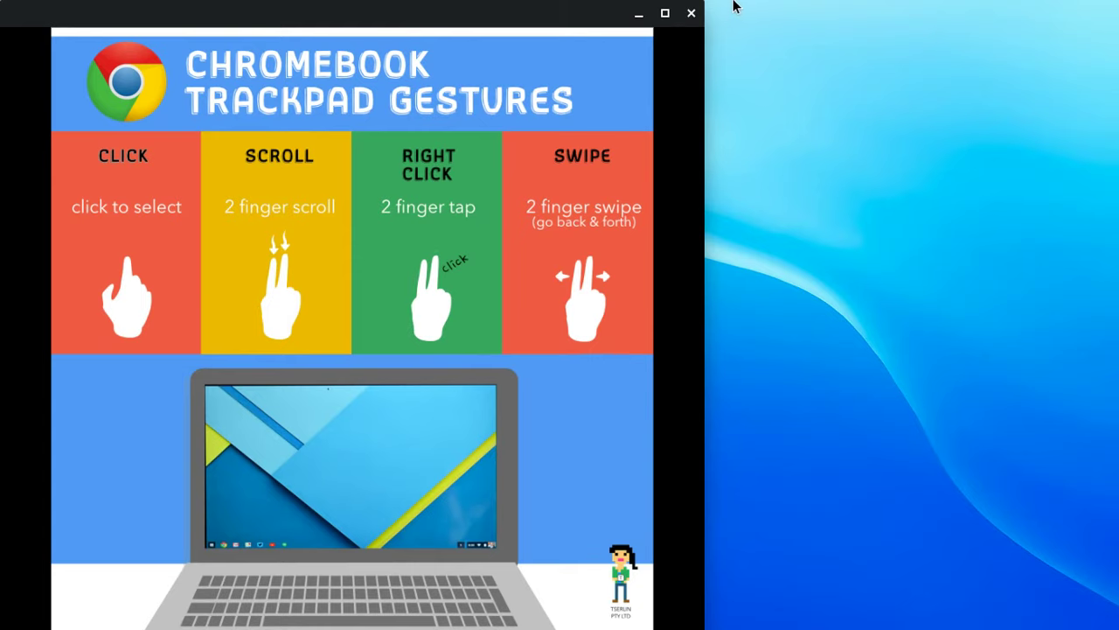
# Close Gallery, restore the Chrome window on Google Keep, and stop the recorder extension
pyautogui.click(691, 17)
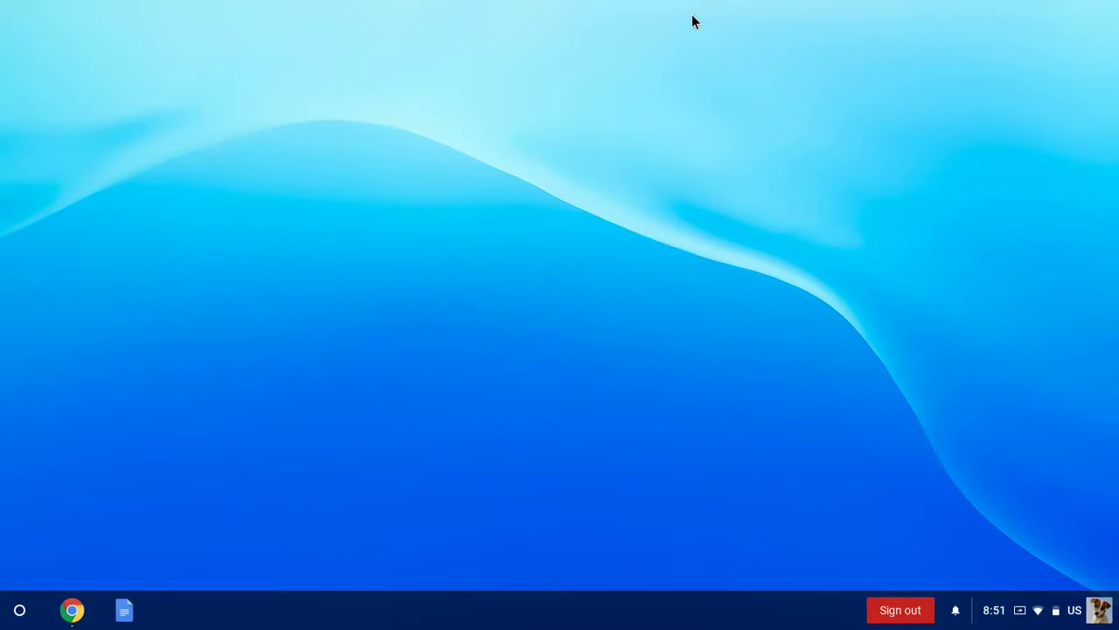
pyautogui.click(72, 611)
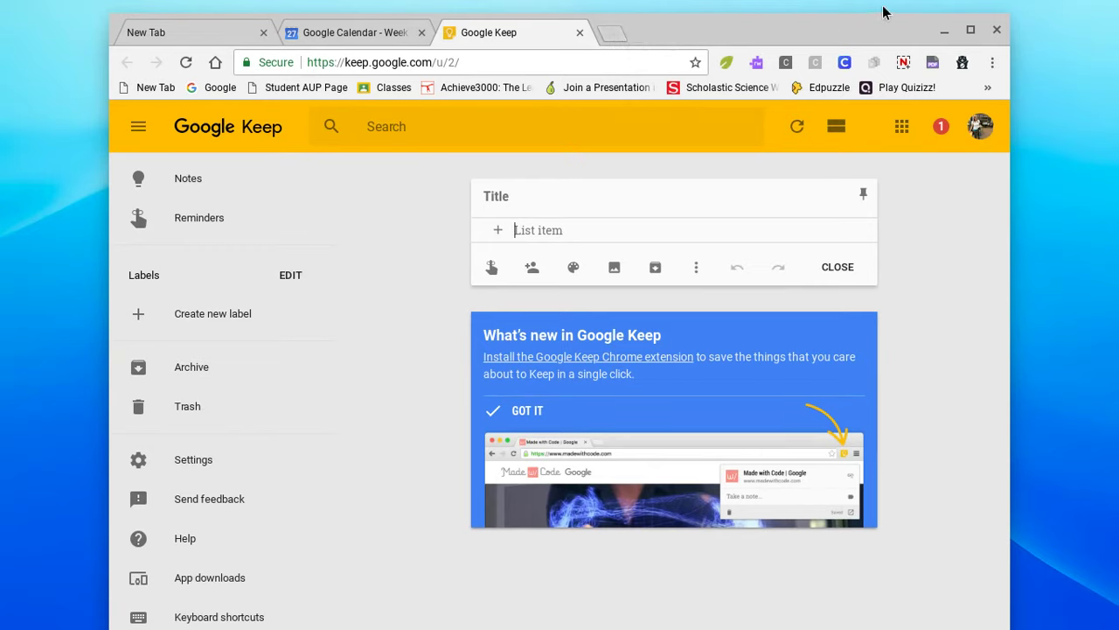
pyautogui.click(903, 63)
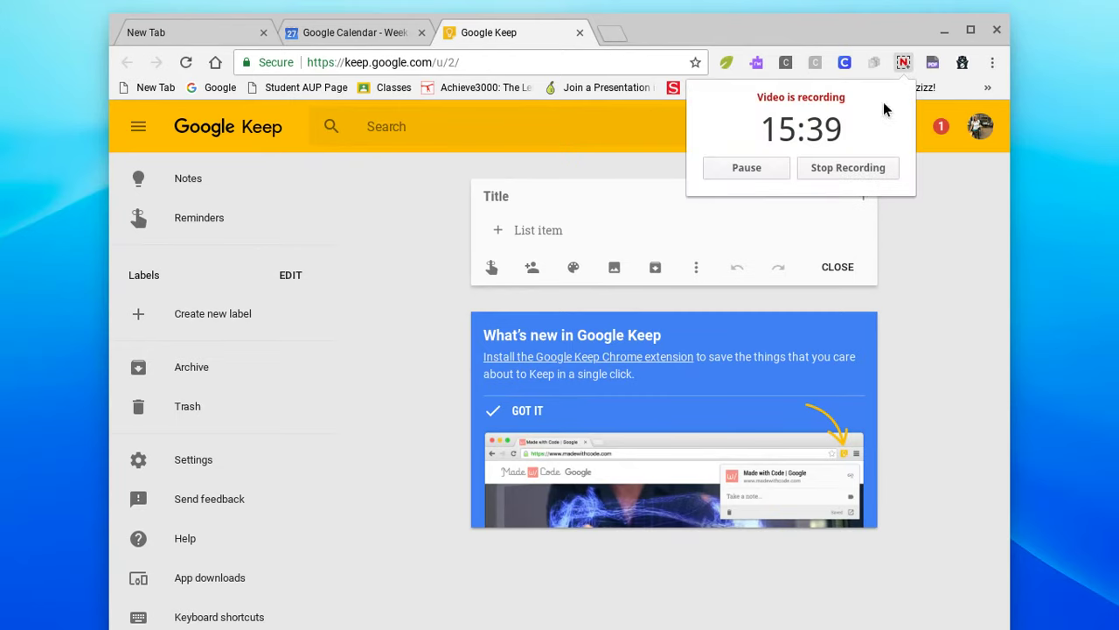
pyautogui.click(847, 171)
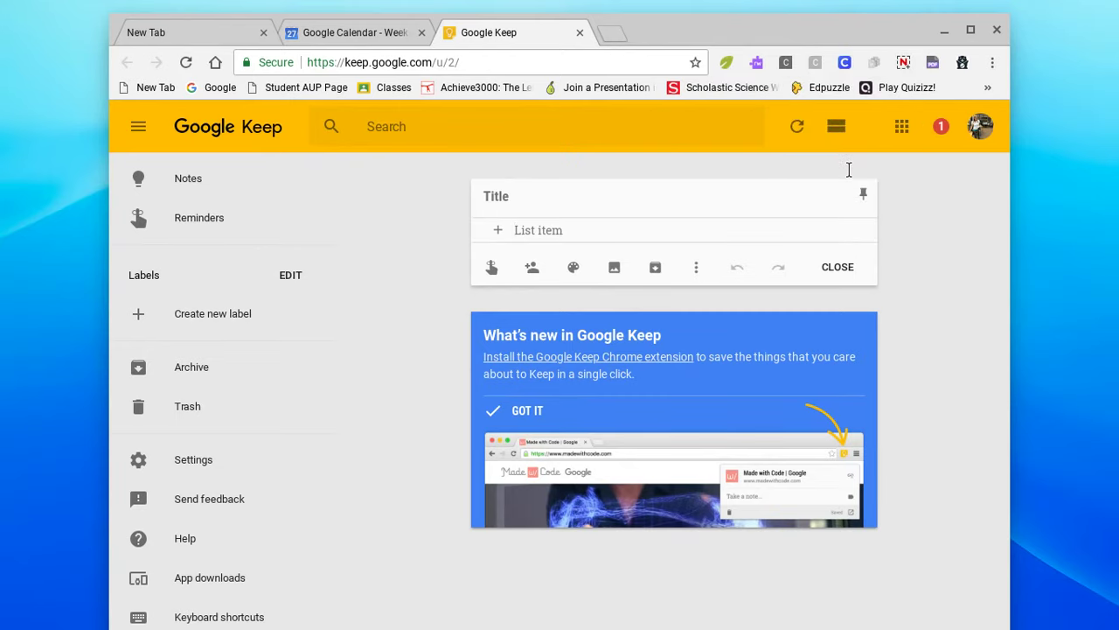